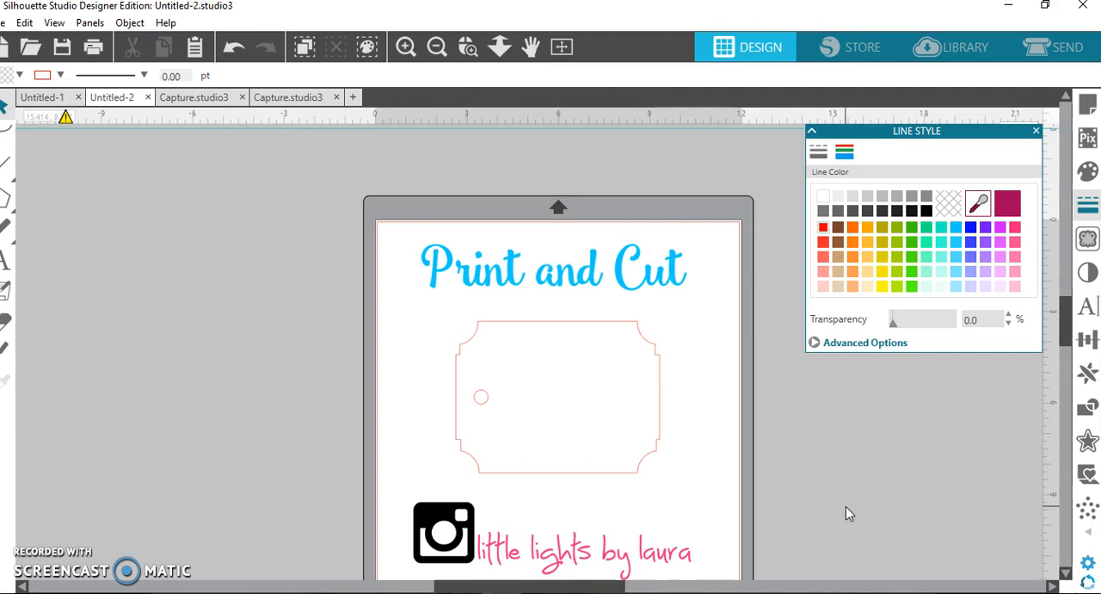
Add the text "hello" inside the tag outline and move it to the tag's center.
left_click(7, 260)
left_click(491, 388)
left_click(532, 393)
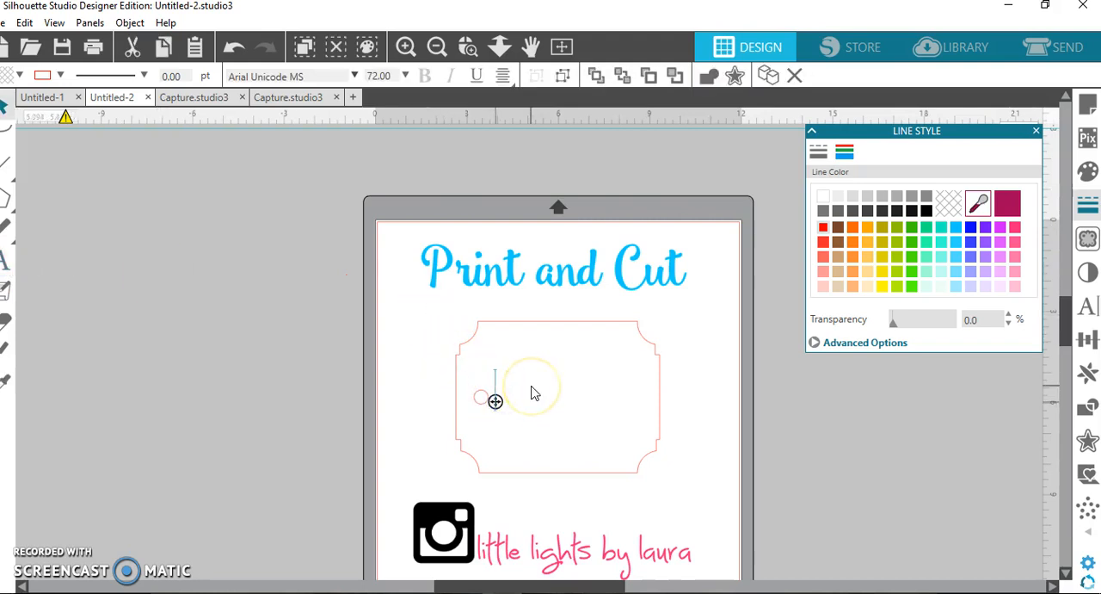
type("hello")
left_click(575, 398)
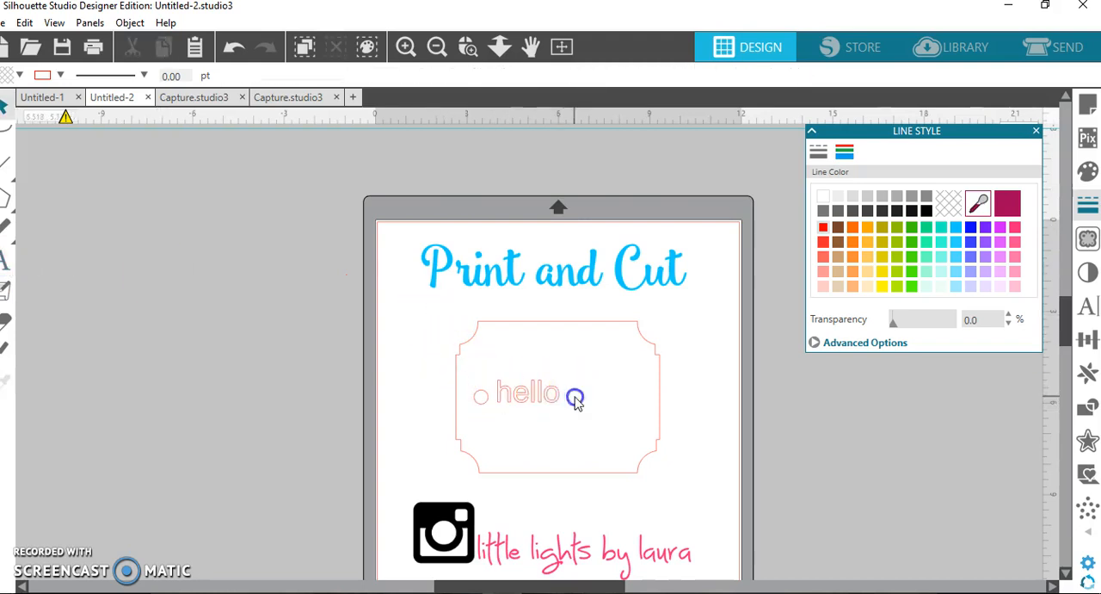
left_click(581, 397)
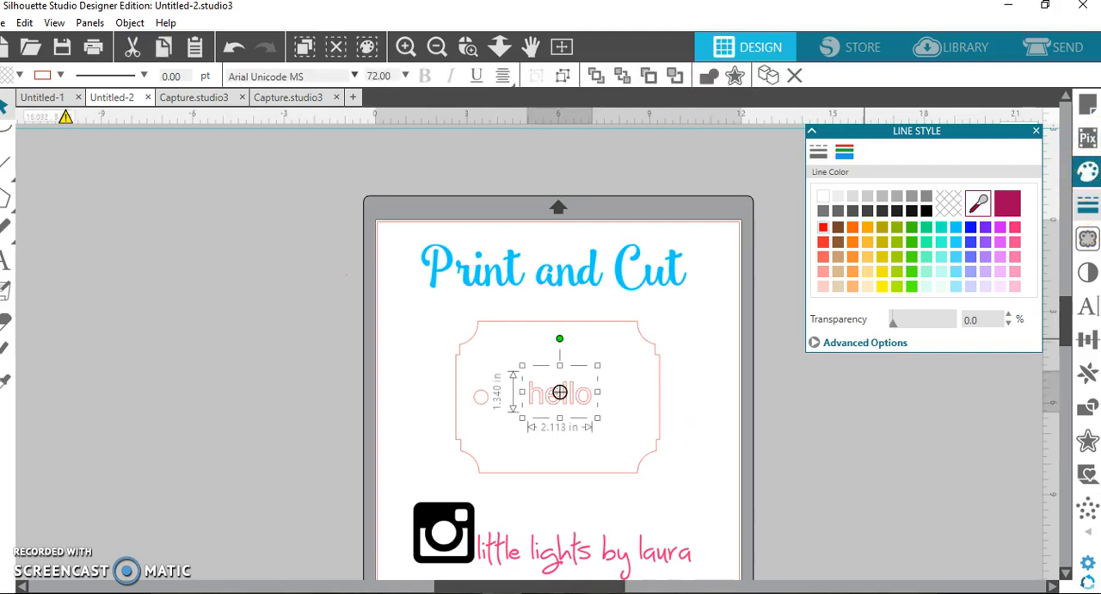
Format the "hello" text in Ballerina Script, enlarged to about 95 pt, with 90% character spacing.
left_click(1088, 305)
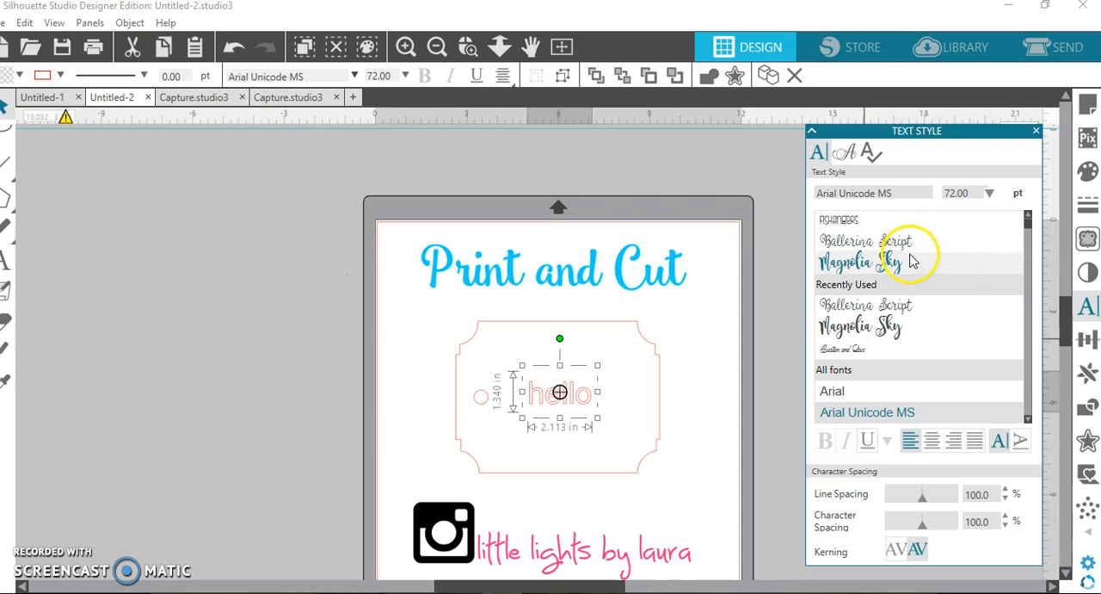
left_click(904, 241)
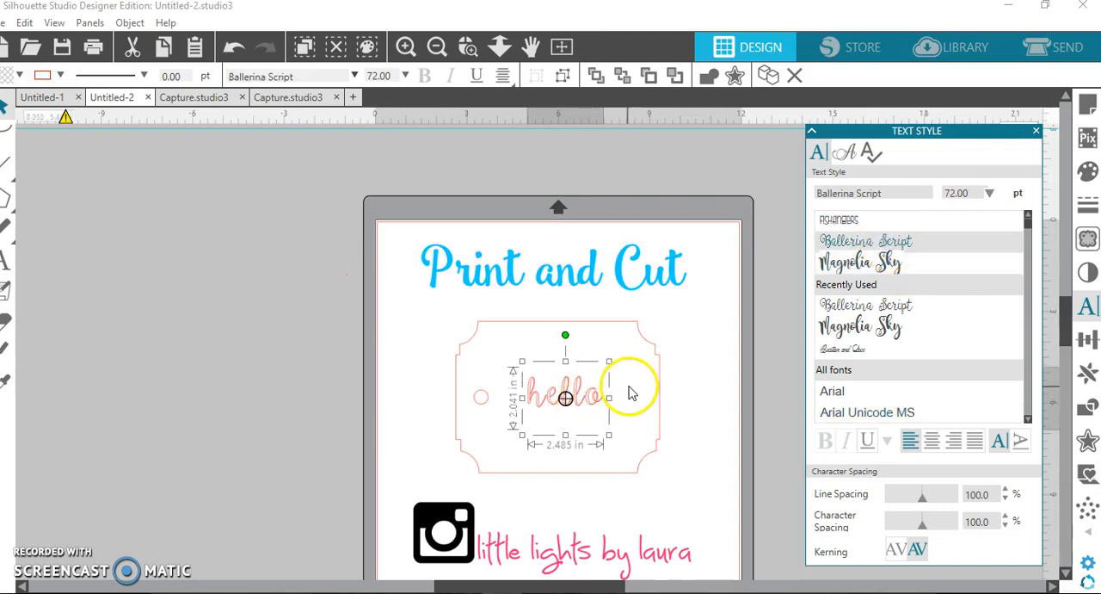
left_click_drag(521, 435, 497, 454)
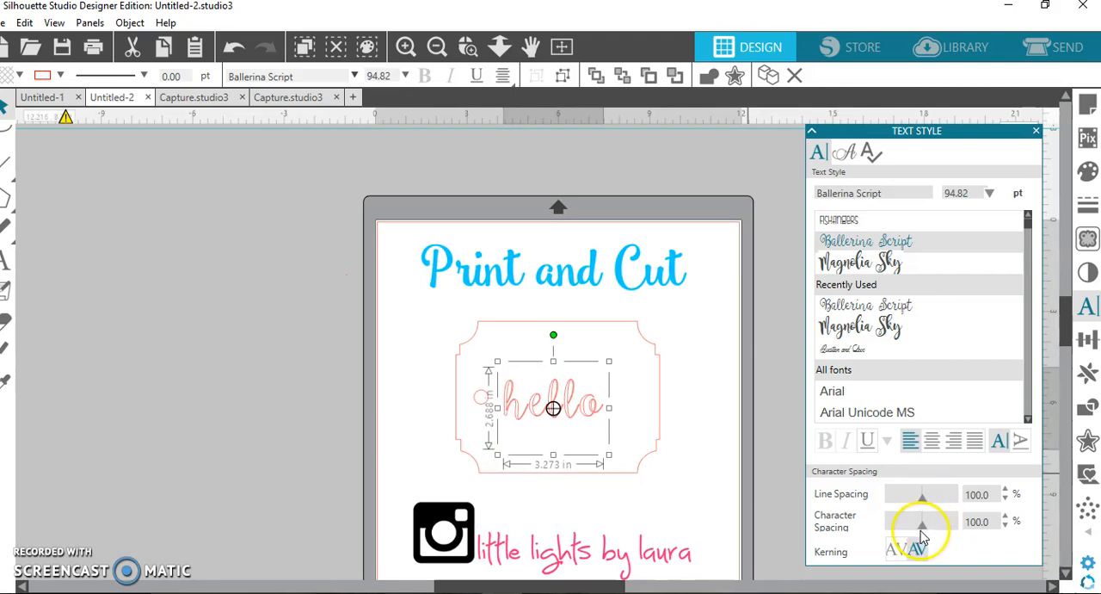
left_click(921, 530)
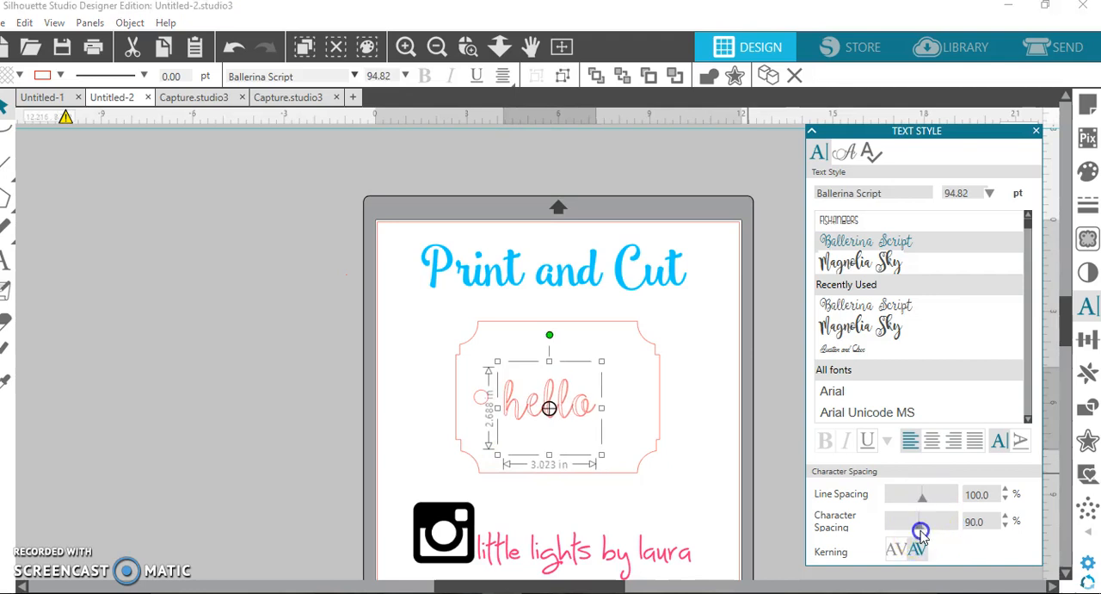
Weld the "hello" lettering into a single shape.
right_click(578, 405)
left_click(616, 408)
right_click(582, 405)
left_click(617, 364)
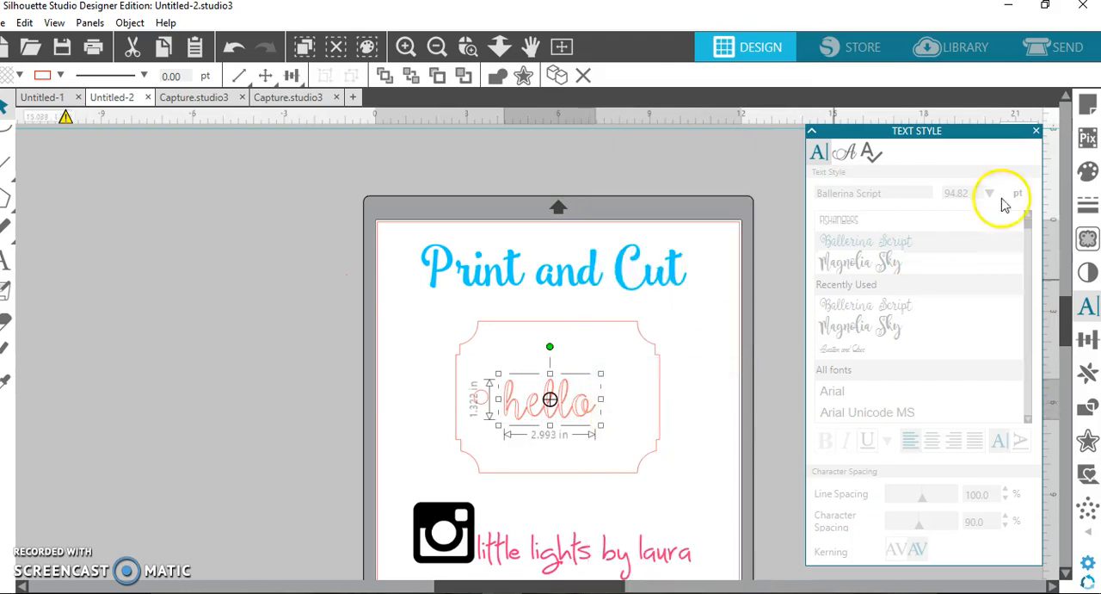
Give the "hello" lettering a pink fill and matching pink line color, and center it on the tag.
left_click(1087, 170)
left_click(1014, 227)
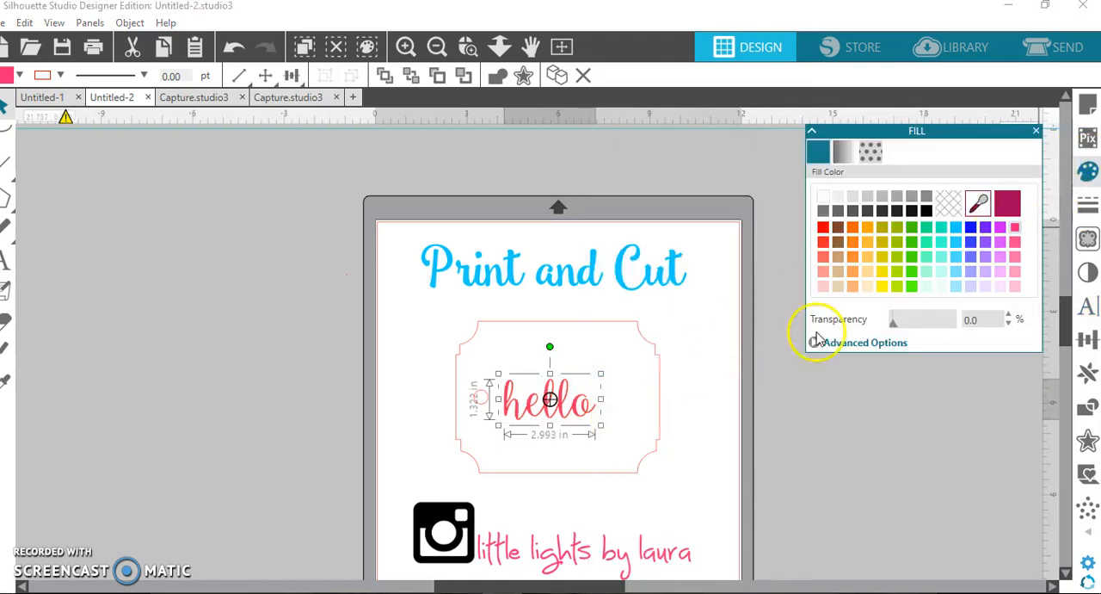
left_click_drag(583, 411, 592, 418)
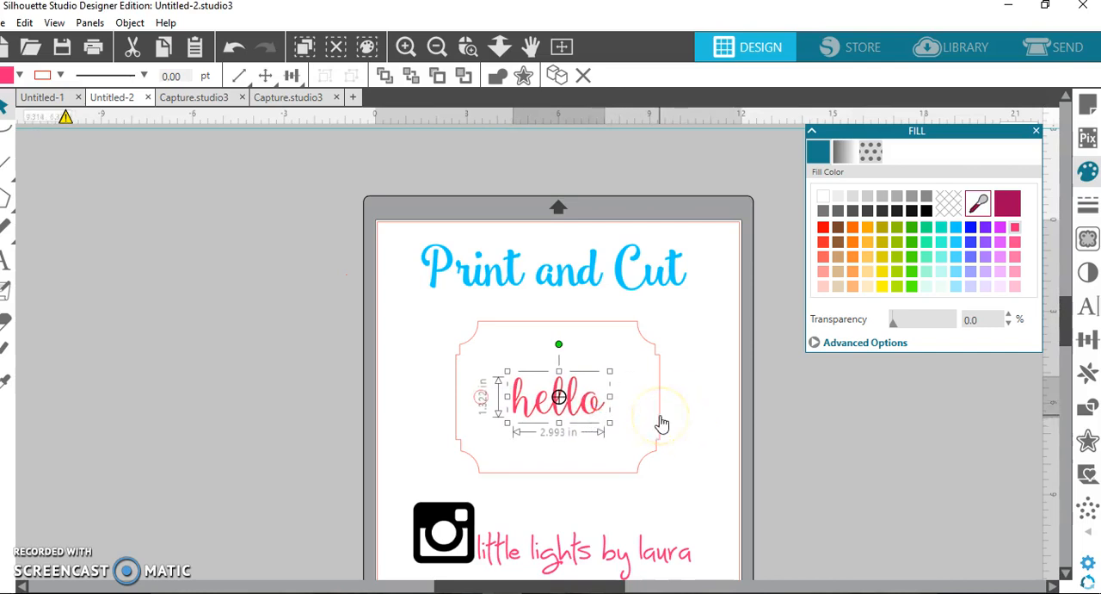
left_click(1089, 205)
left_click(844, 152)
left_click(978, 214)
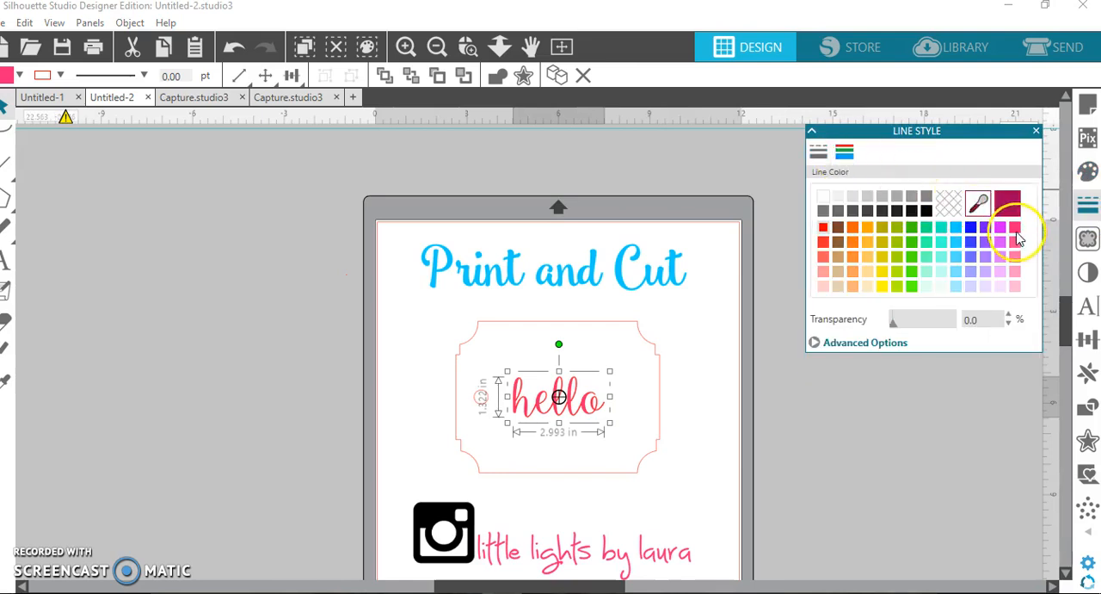
Give the tag shape a light blue line color and a bright blue fill.
left_click(643, 344)
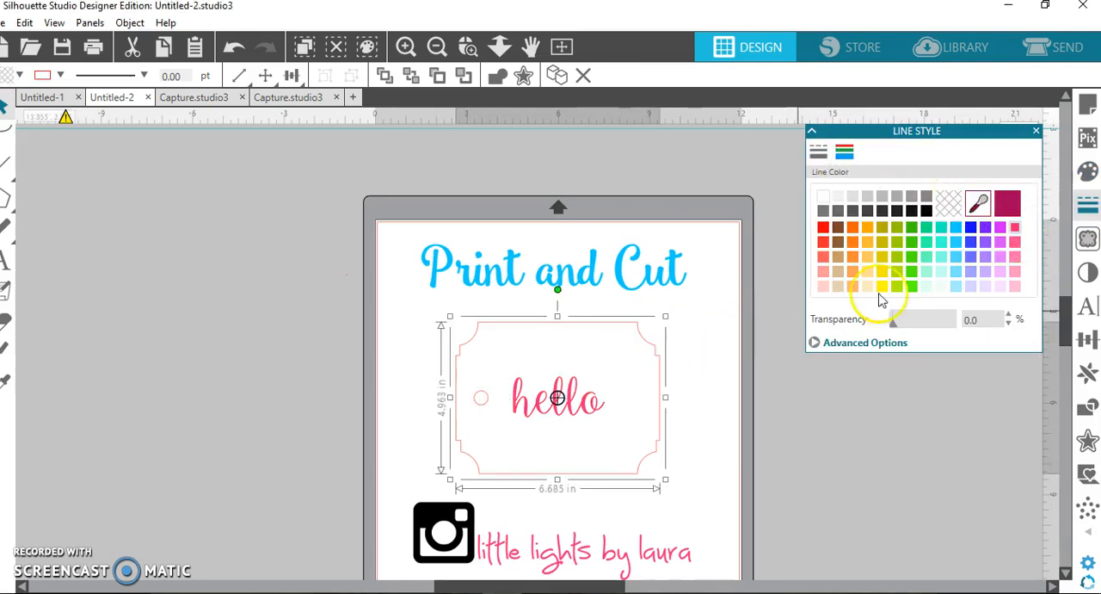
left_click(956, 257)
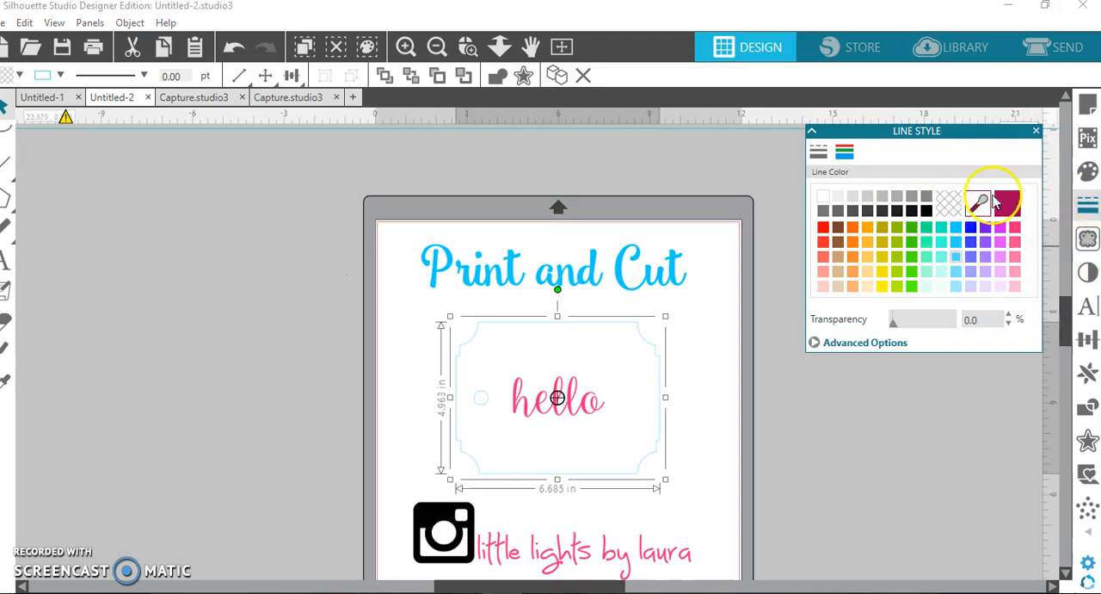
left_click(1088, 171)
left_click(944, 244)
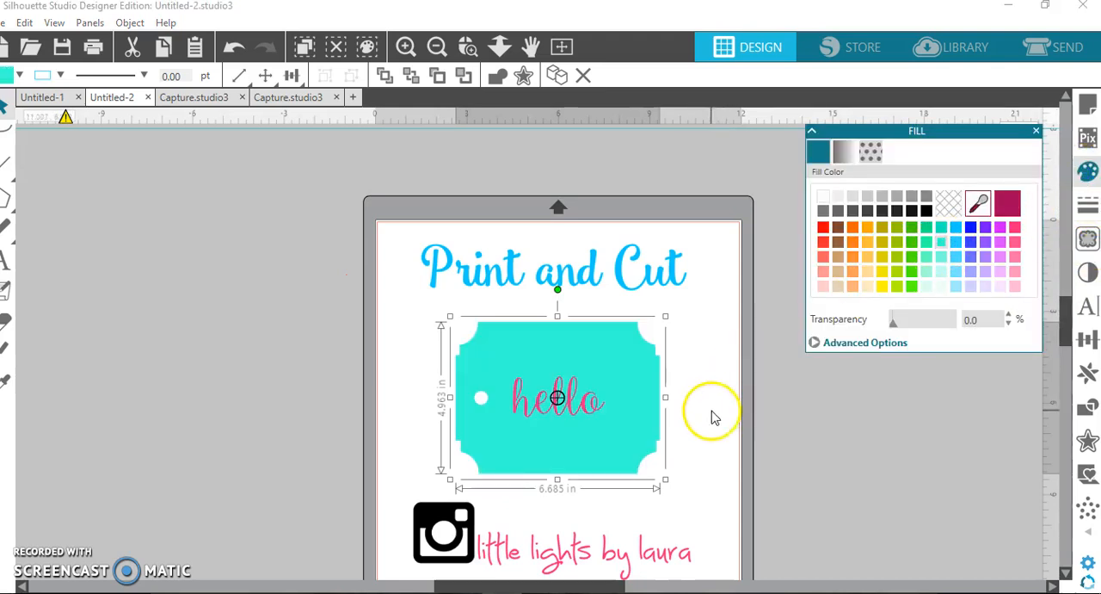
left_click(957, 242)
left_click(708, 438)
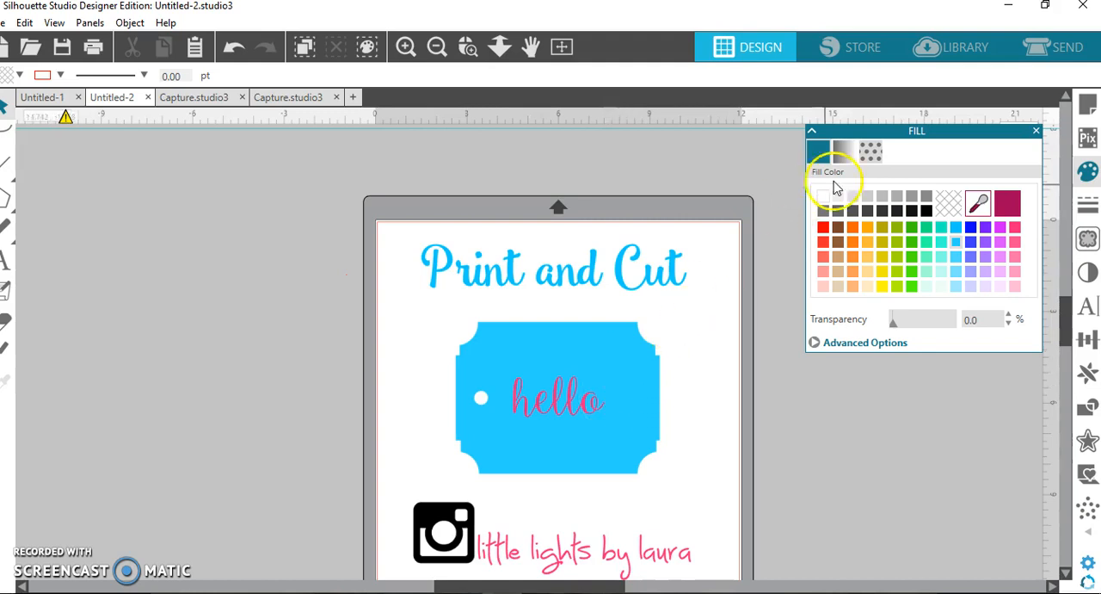
Turn on Type 1 registration marks and show the print border on the page.
left_click(1089, 104)
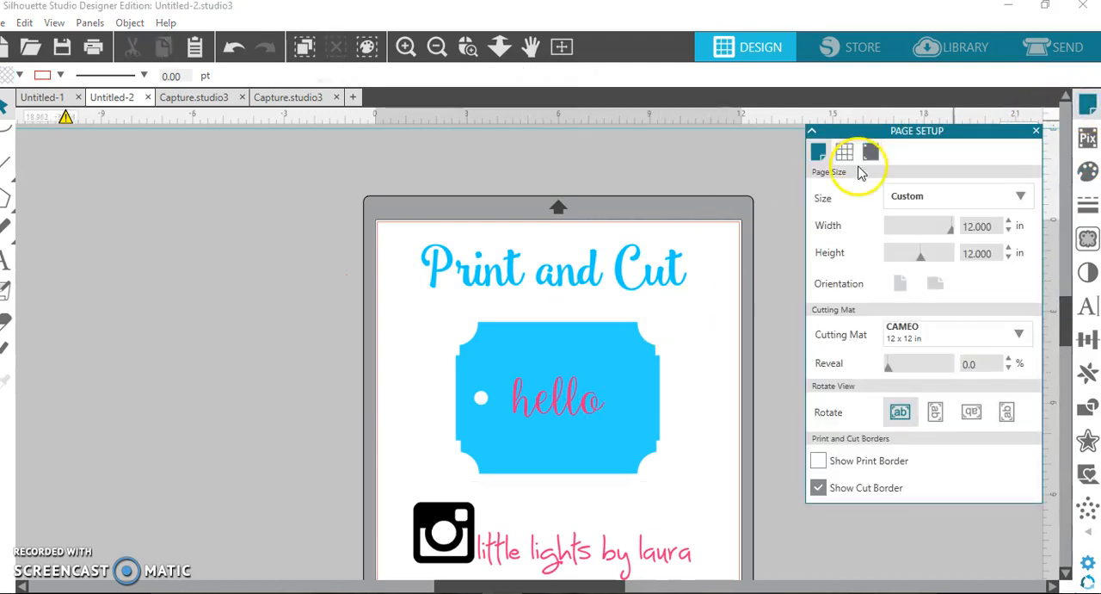
left_click(874, 151)
left_click(904, 196)
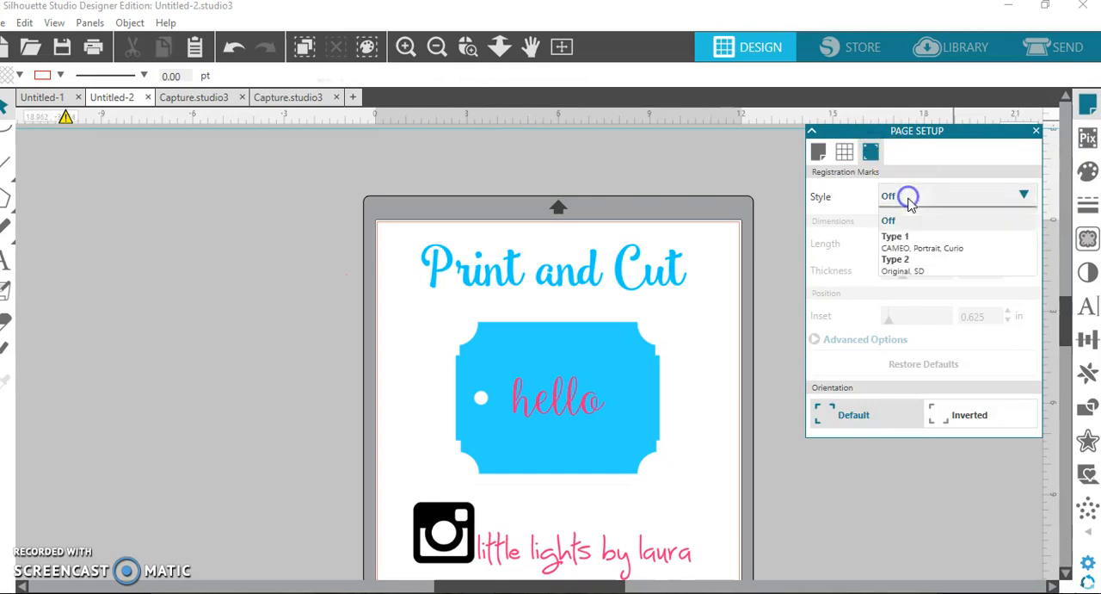
left_click(896, 240)
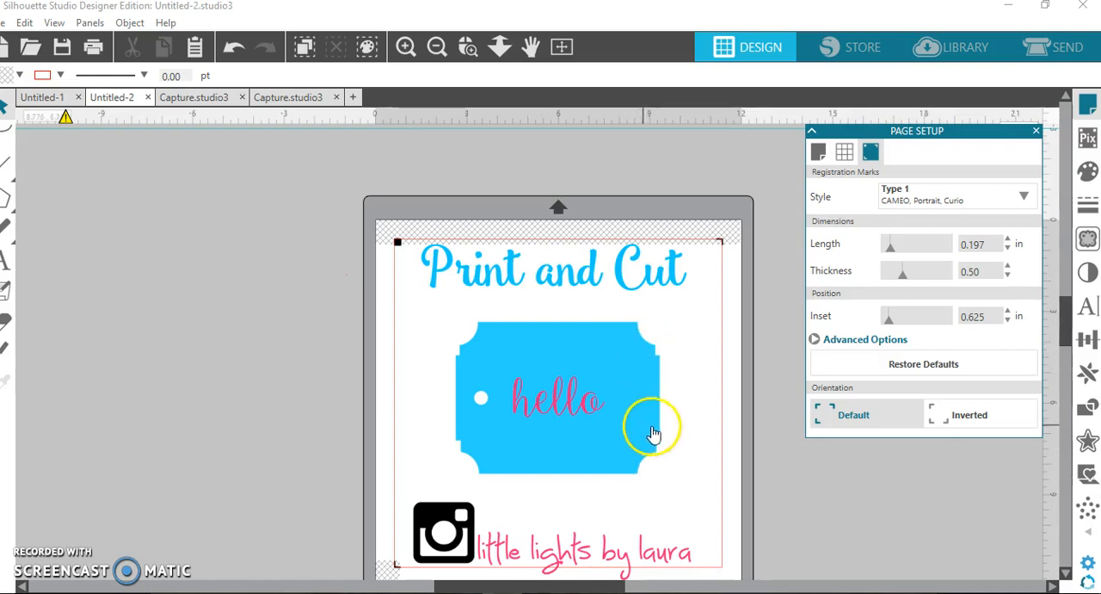
left_click(820, 151)
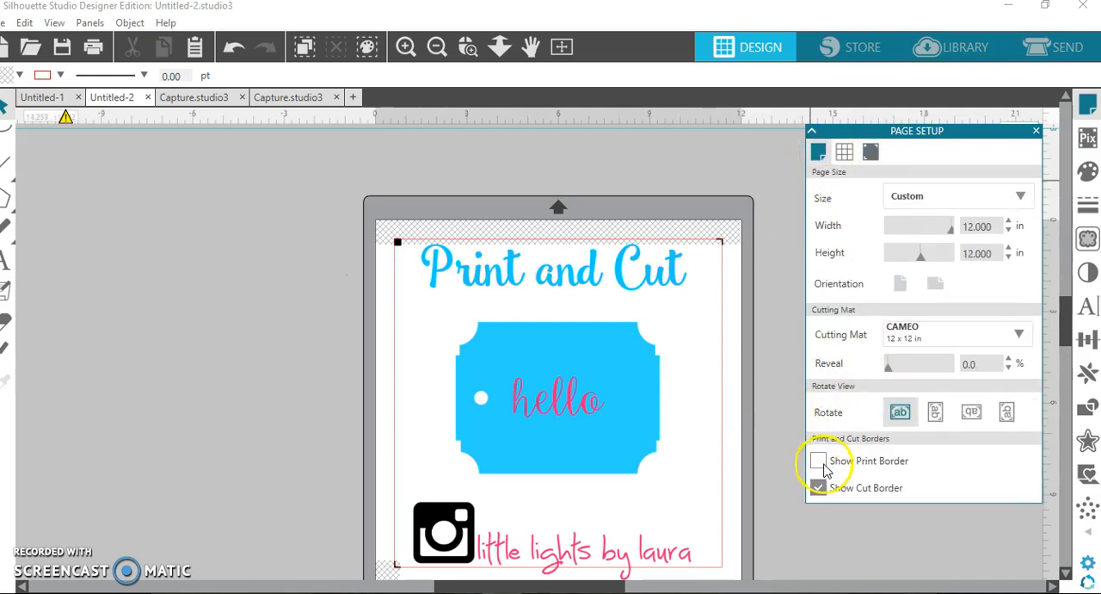
left_click(822, 465)
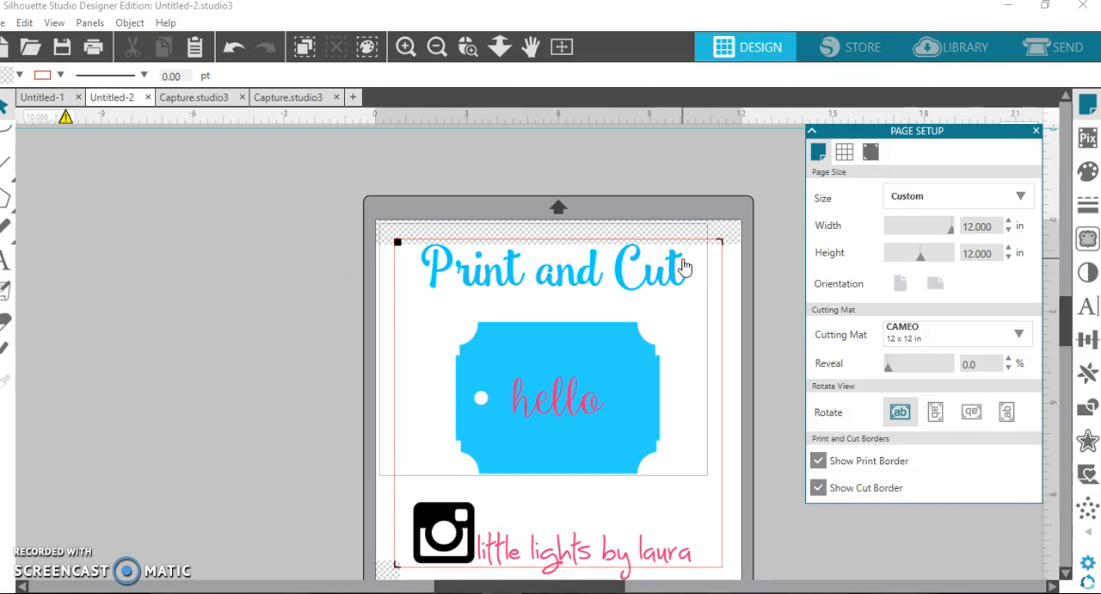
Move the title and Instagram handle off the mat, and place the tag with its lettering near the upper corner inside the print and cut borders.
left_click_drag(684, 266, 231, 217)
left_click_drag(480, 506, 68, 221)
left_click(530, 371)
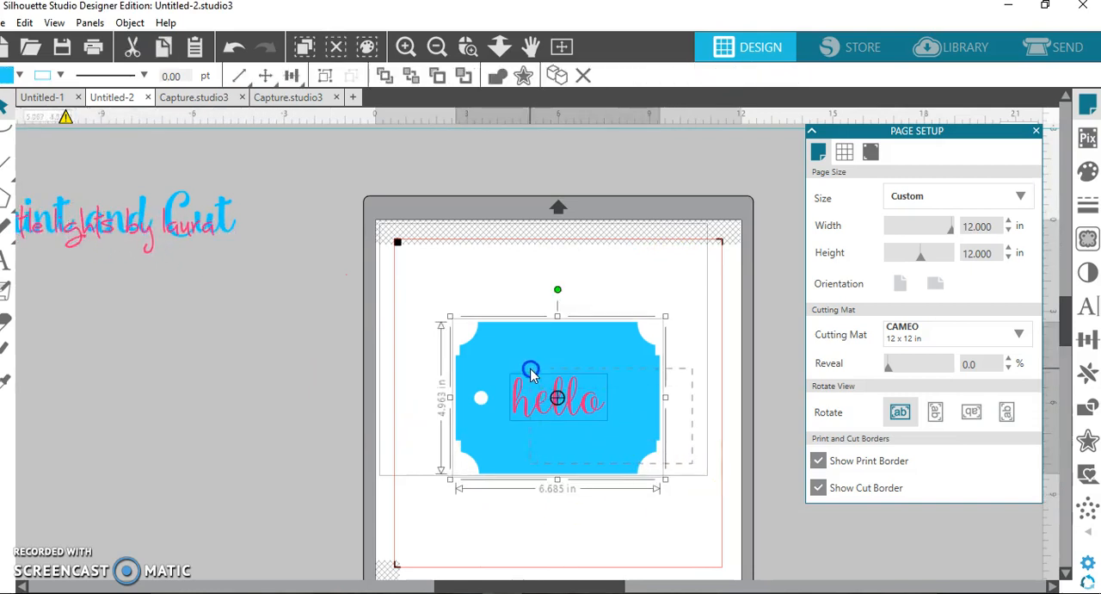
left_click_drag(568, 414, 519, 347)
left_click(653, 393)
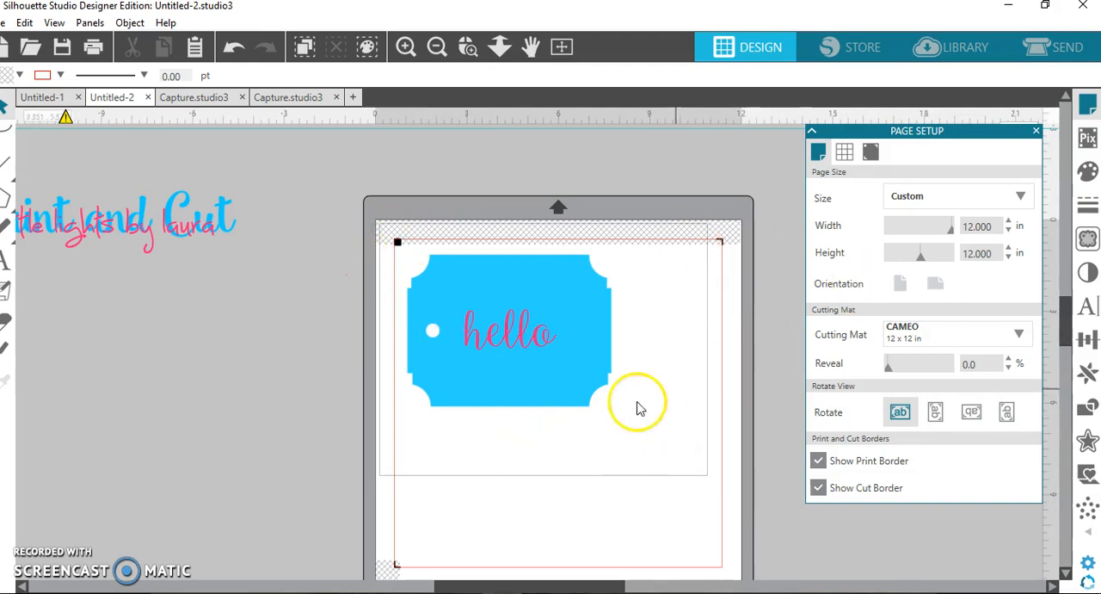
scroll(695, 407, "down", 1)
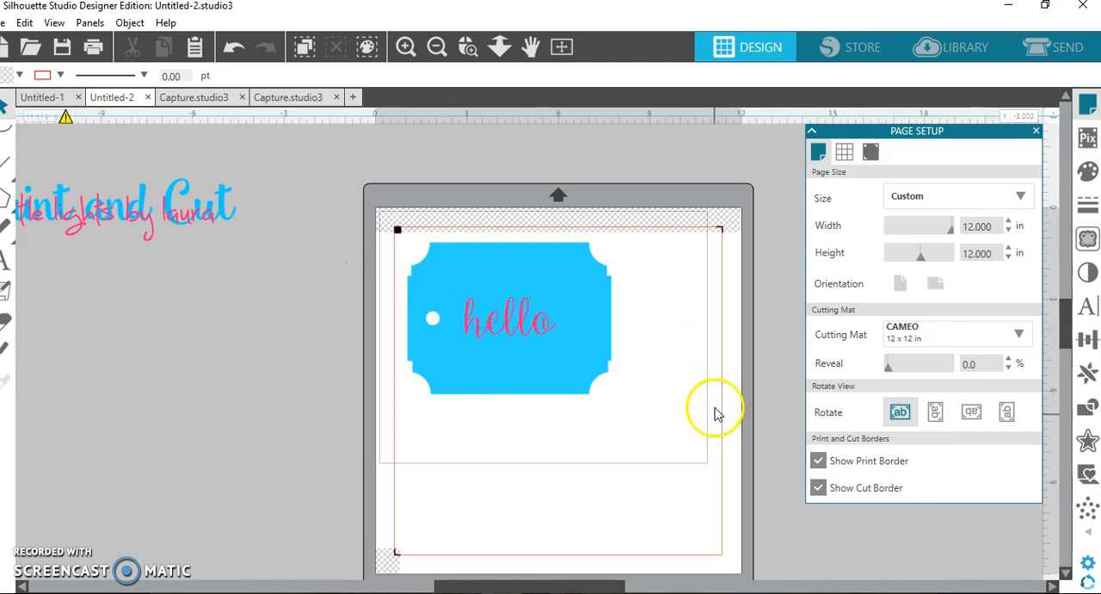
Try to apply the Cut Edge action to the design in the send setup.
left_click(1044, 45)
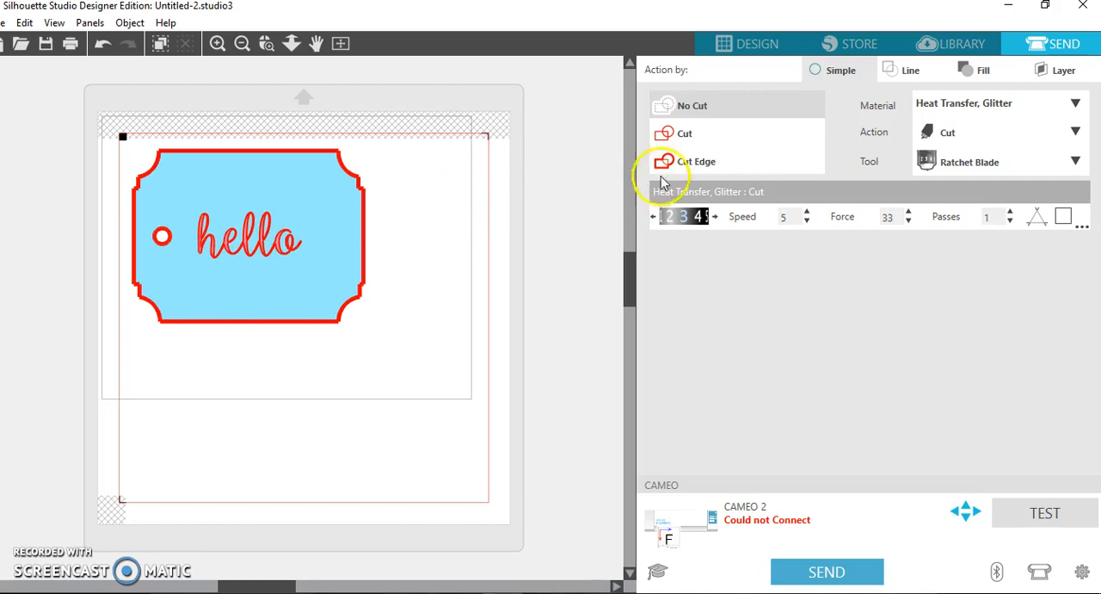
left_click(693, 164)
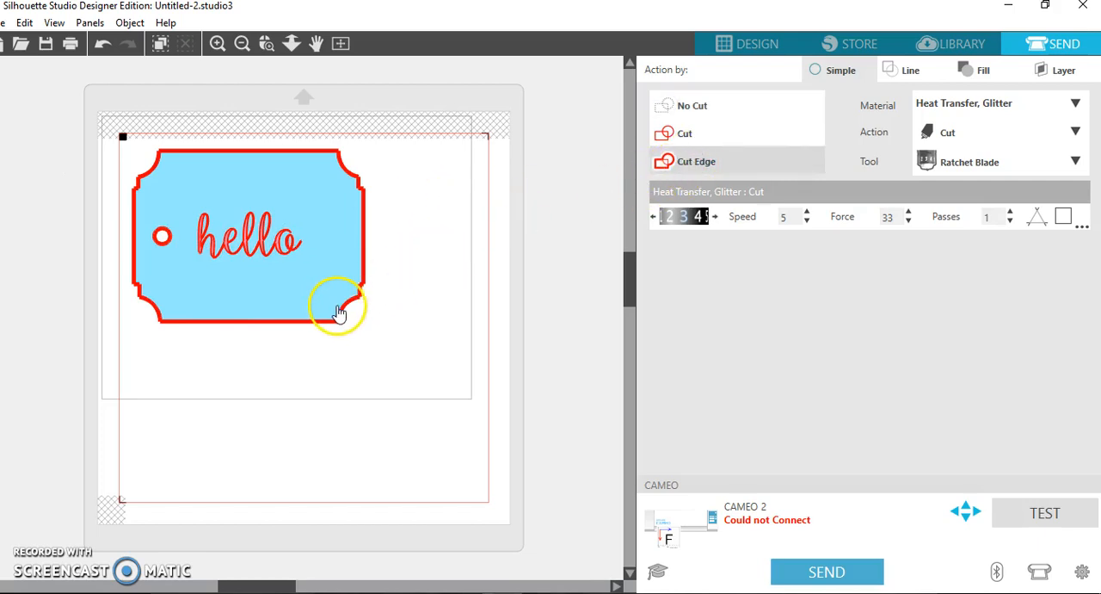
left_click(682, 164)
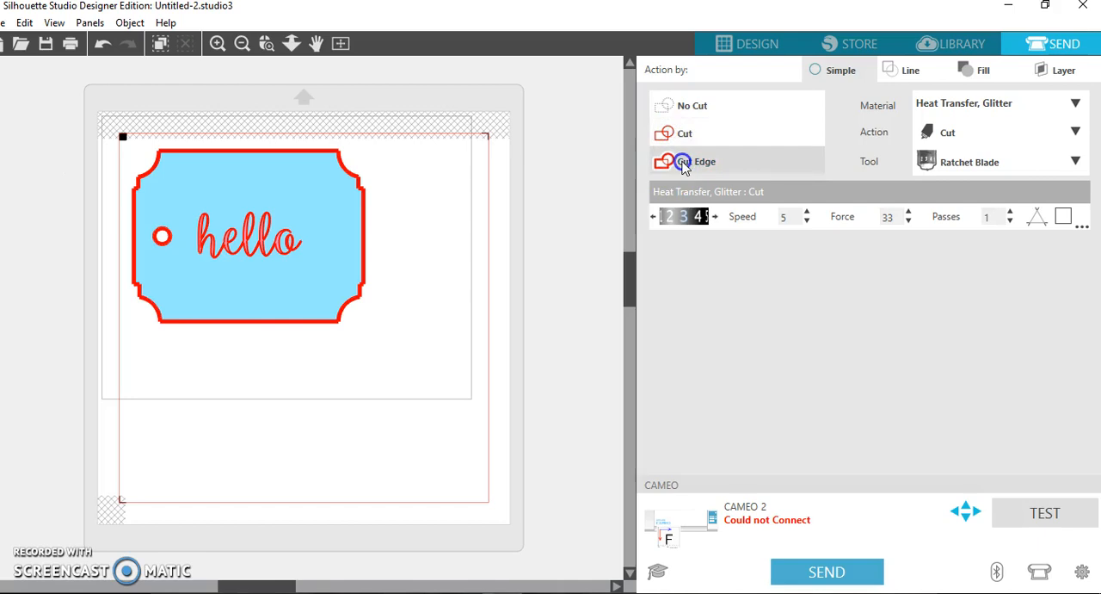
left_click(255, 222)
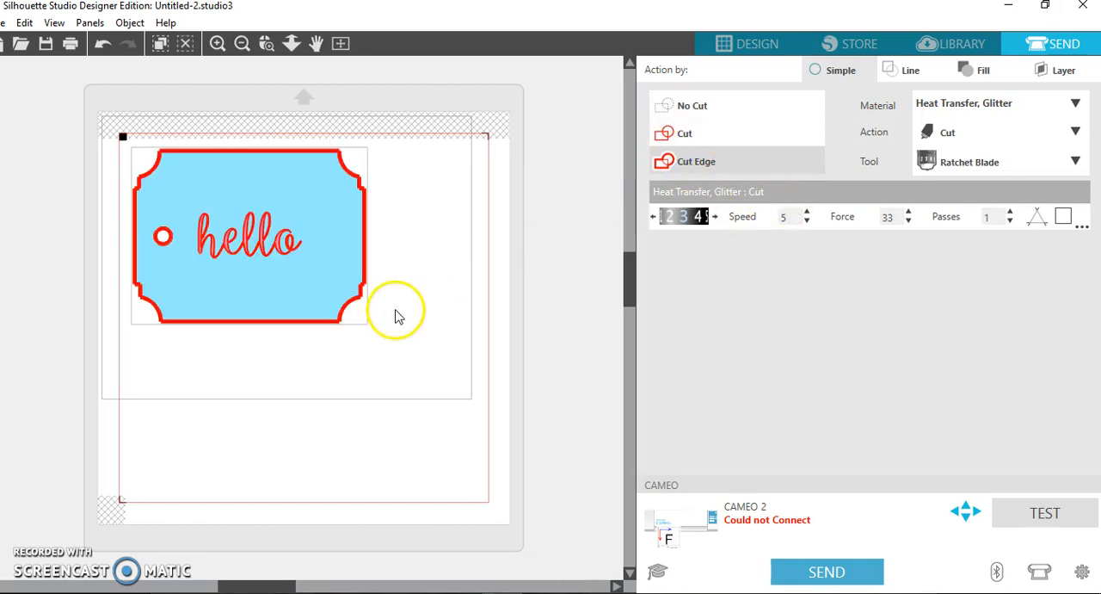
scroll(348, 288, "down", 1)
scroll(345, 289, "up", 1)
left_click(703, 161)
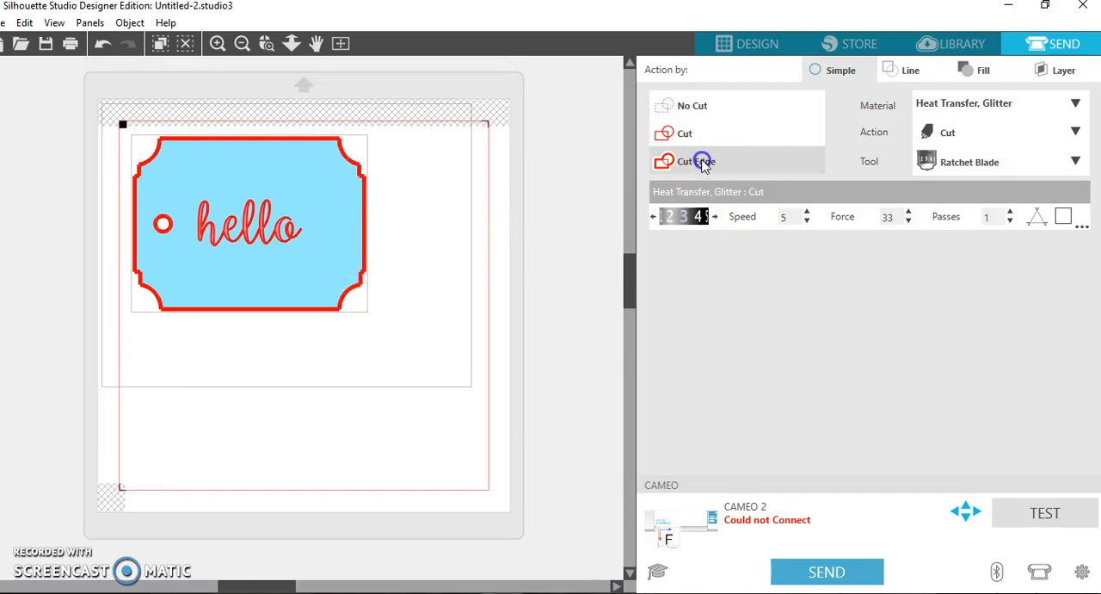
Select the tag and lettering together in the design, and reapply their cut action in the send setup, ending on Cut Edge.
left_click(751, 43)
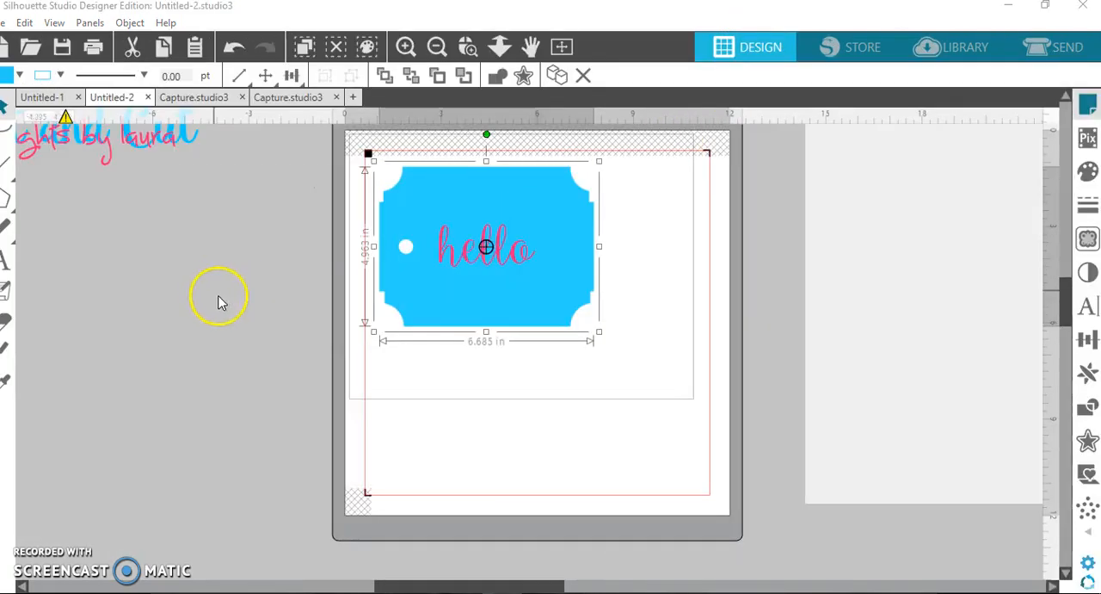
left_click(656, 242)
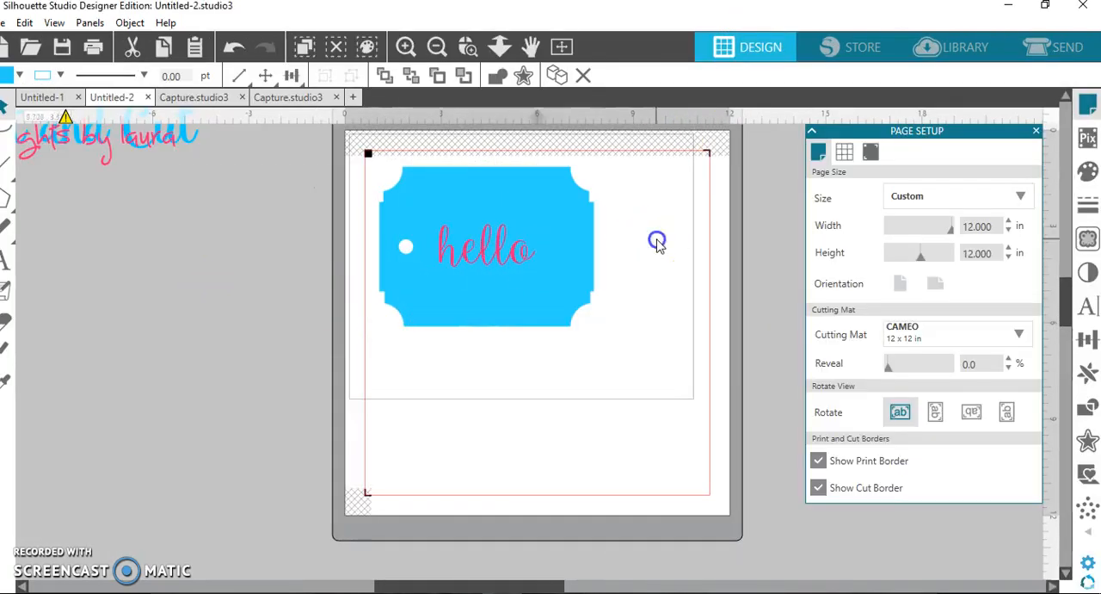
left_click_drag(634, 298, 436, 255)
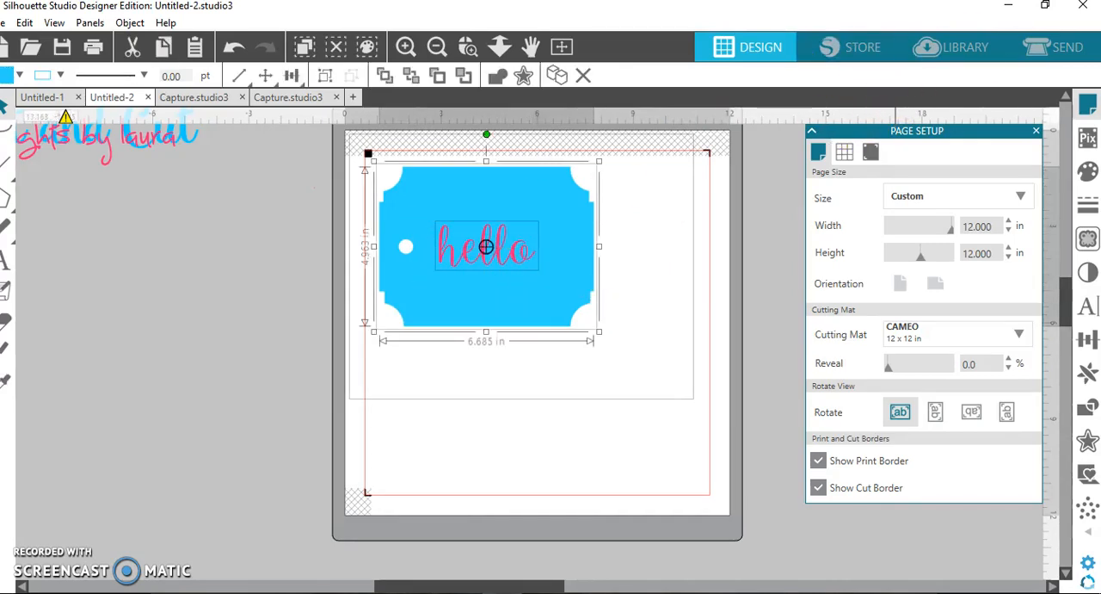
left_click(1054, 47)
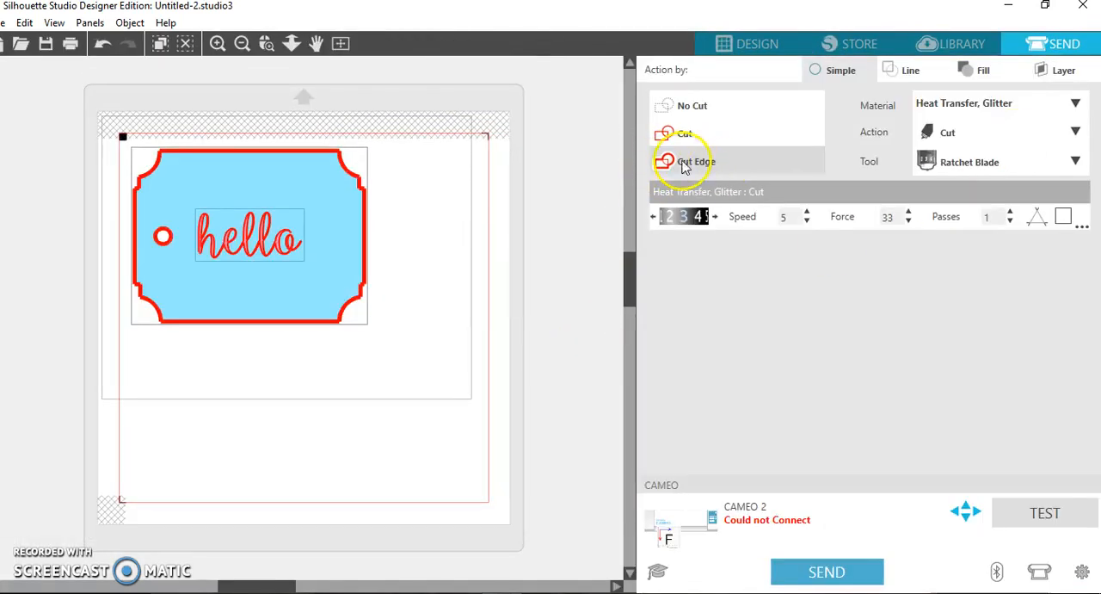
left_click(695, 107)
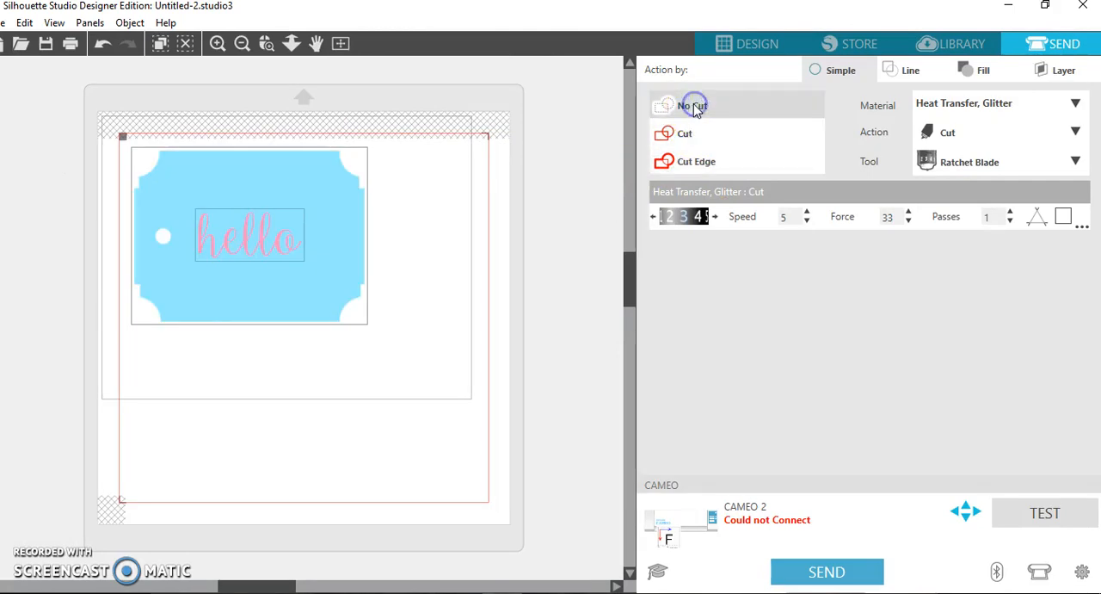
left_click(685, 135)
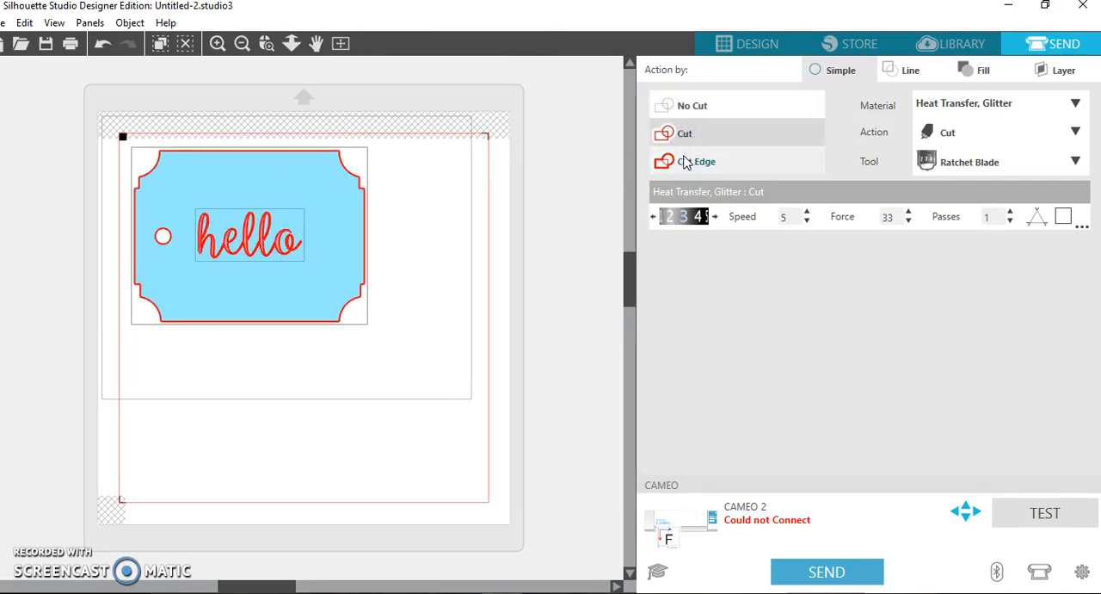
left_click(688, 164)
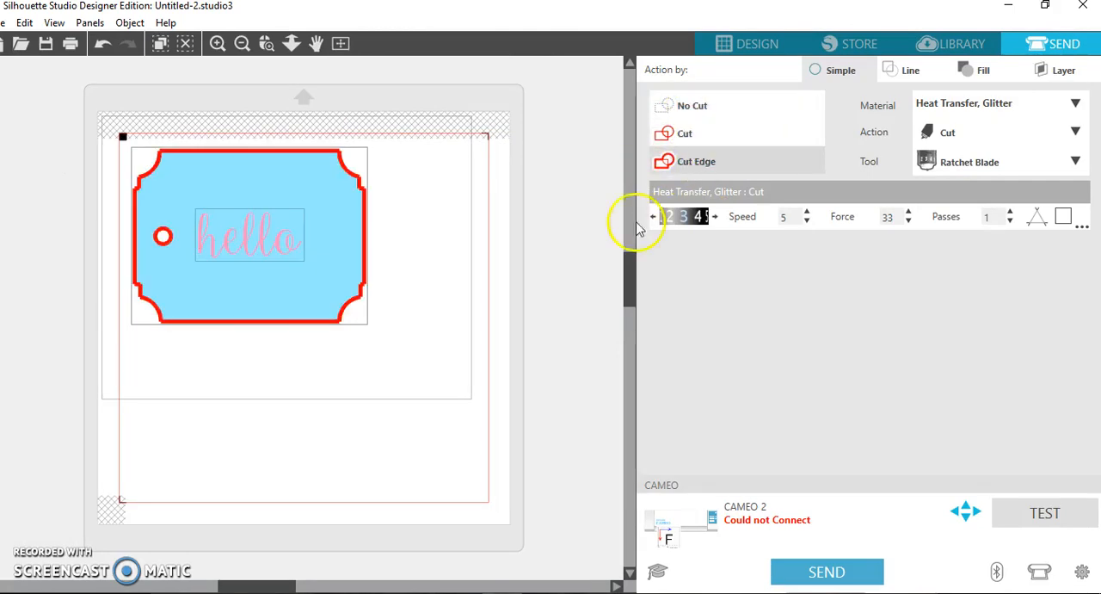
Return to the design workspace and move the tag with its lettering off the mat, clearing the page.
left_click(547, 288)
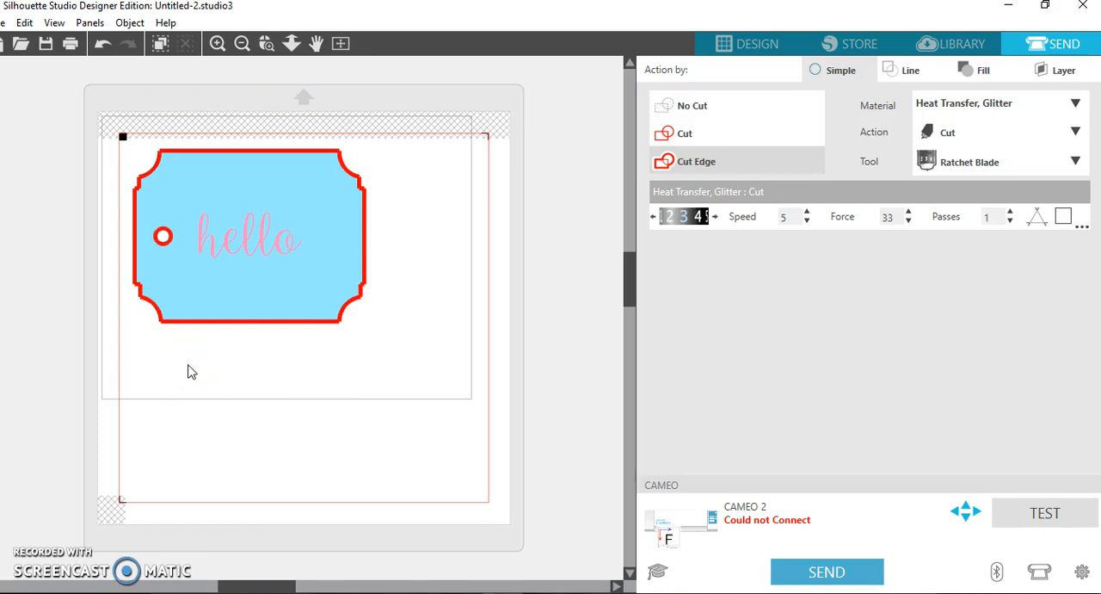
left_click(727, 52)
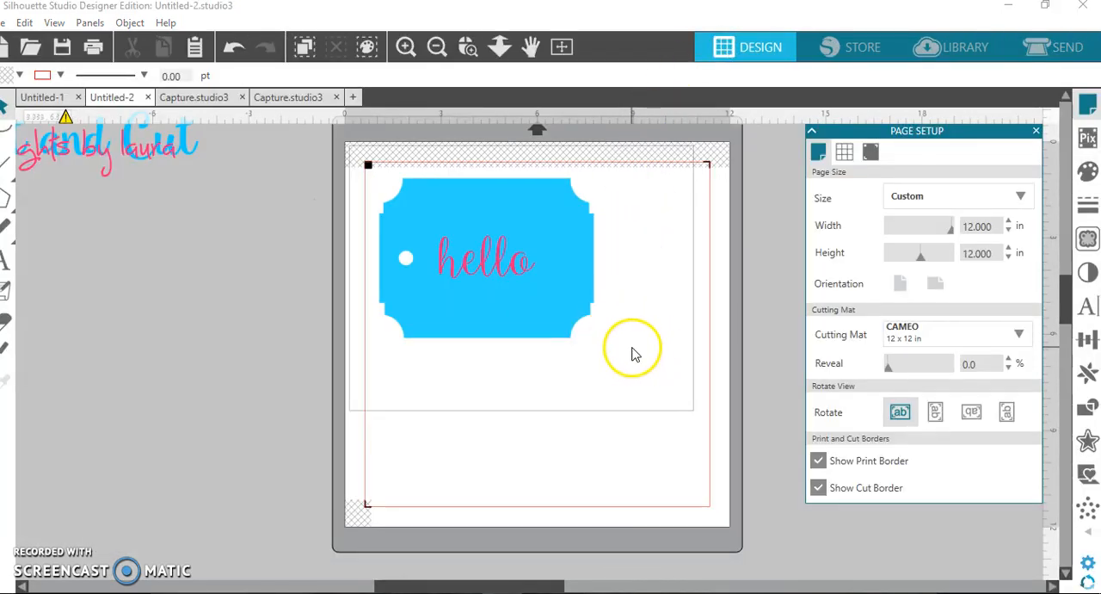
scroll(652, 373, "up", 1)
left_click_drag(649, 370, 140, 304)
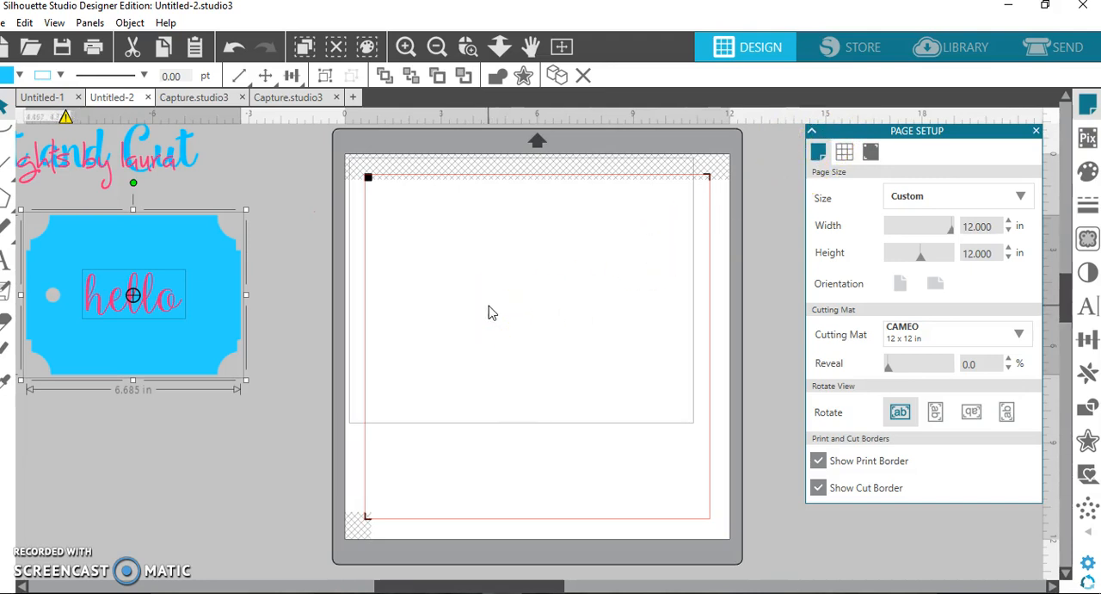
left_click(811, 131)
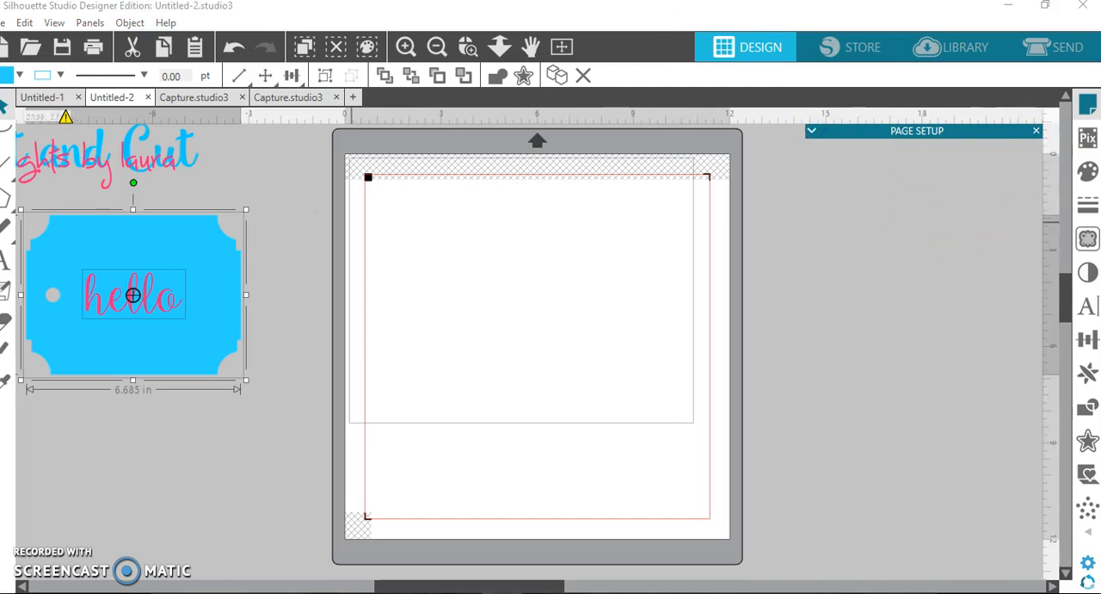
Open the pink bunny image from the Pictures folder as a new document.
left_click(4, 23)
left_click(34, 72)
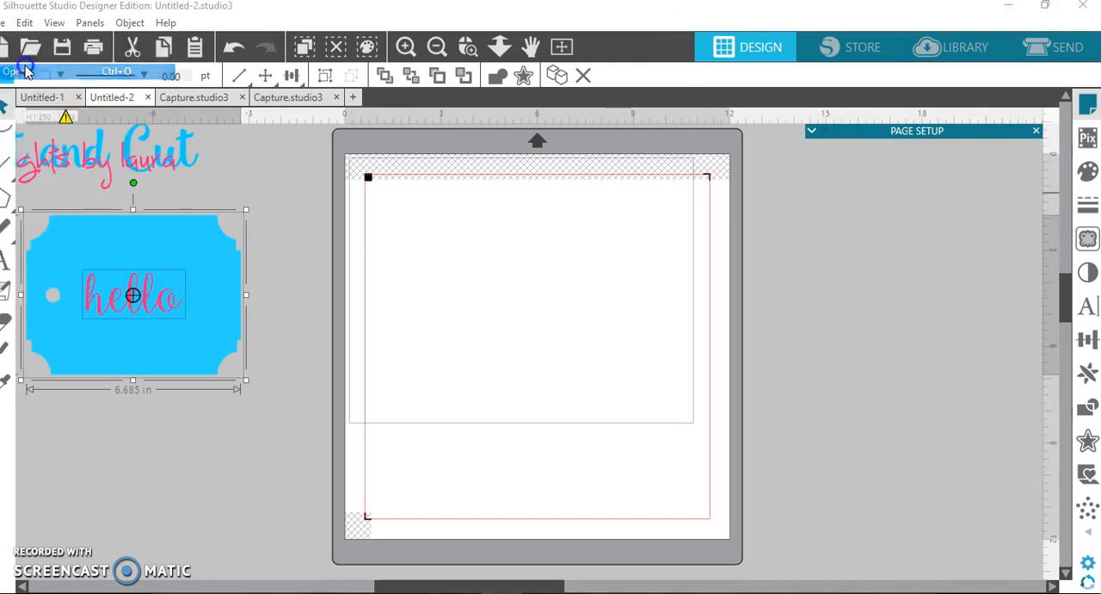
scroll(434, 267, "down", 10)
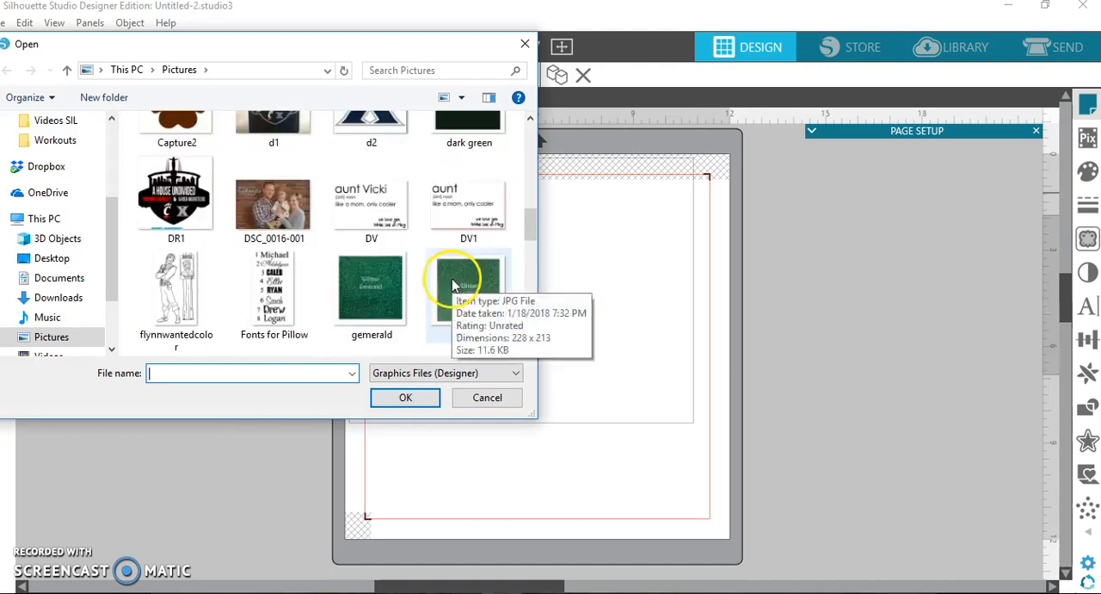
scroll(381, 270, "down", 4)
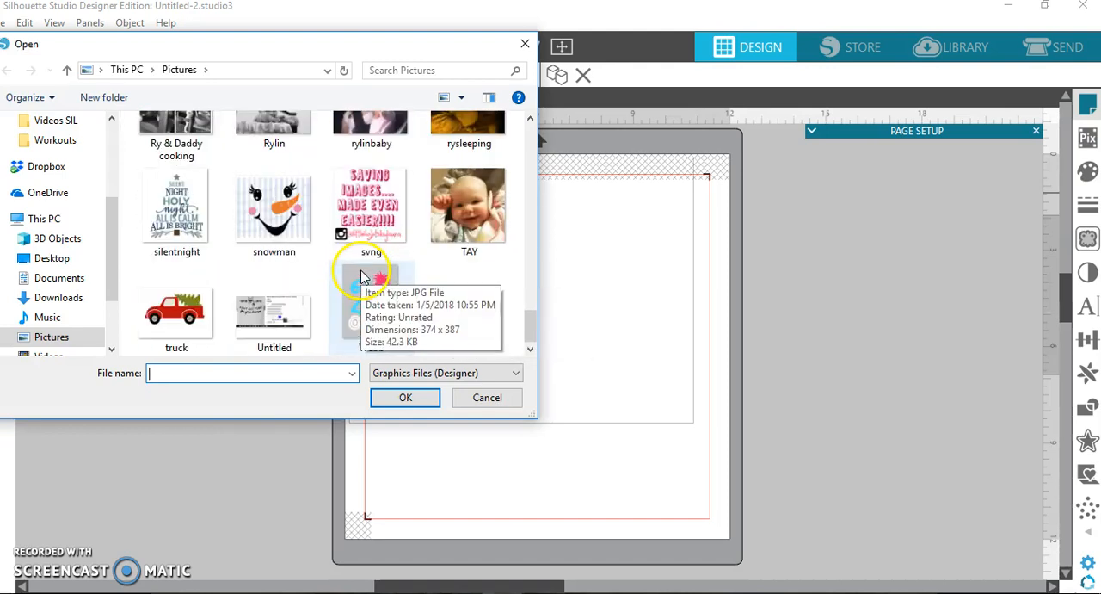
scroll(385, 277, "up", 6)
scroll(385, 277, "up", 8)
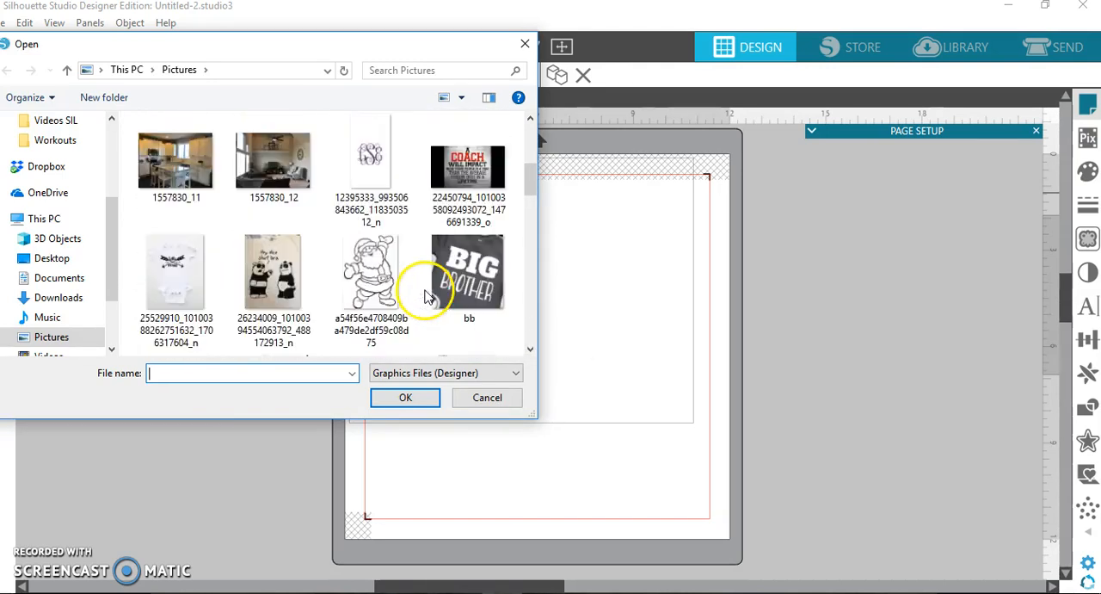
scroll(300, 307, "down", 2)
double_click(274, 215)
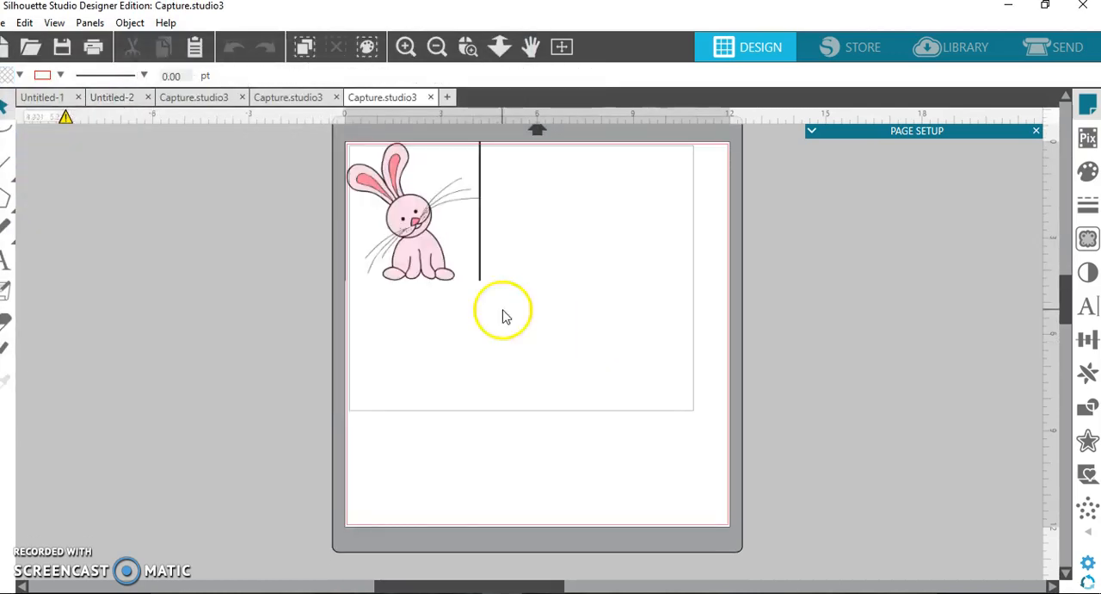
Move the bunny away from the page corner and erase the thin vertical line beside its ear, undoing the stroke that cuts into the ear.
left_click_drag(503, 303, 502, 302)
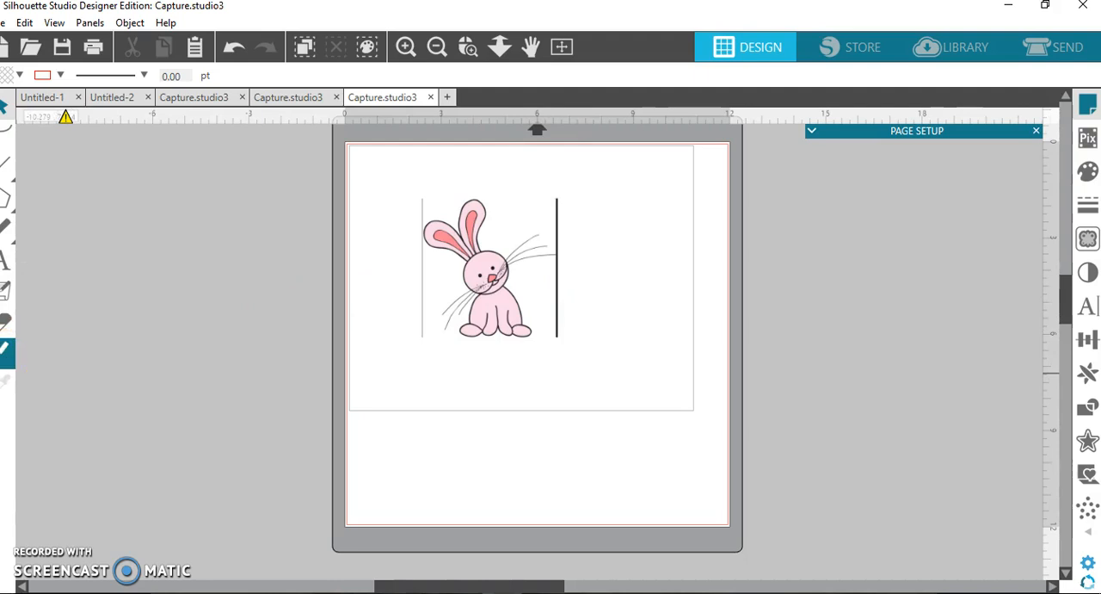
left_click(7, 323)
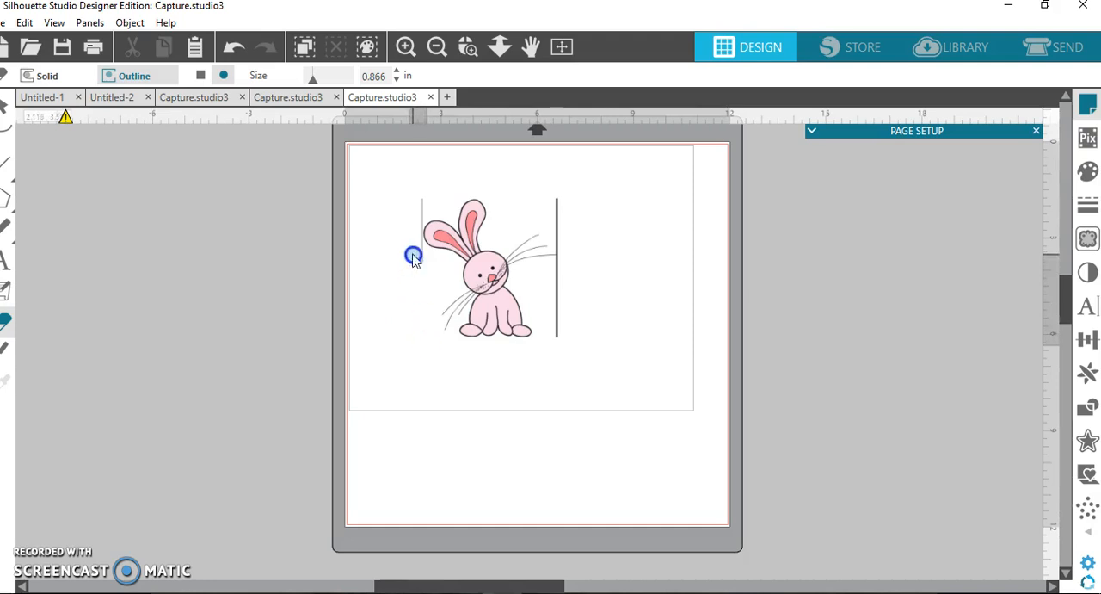
left_click(467, 47)
left_click(418, 238)
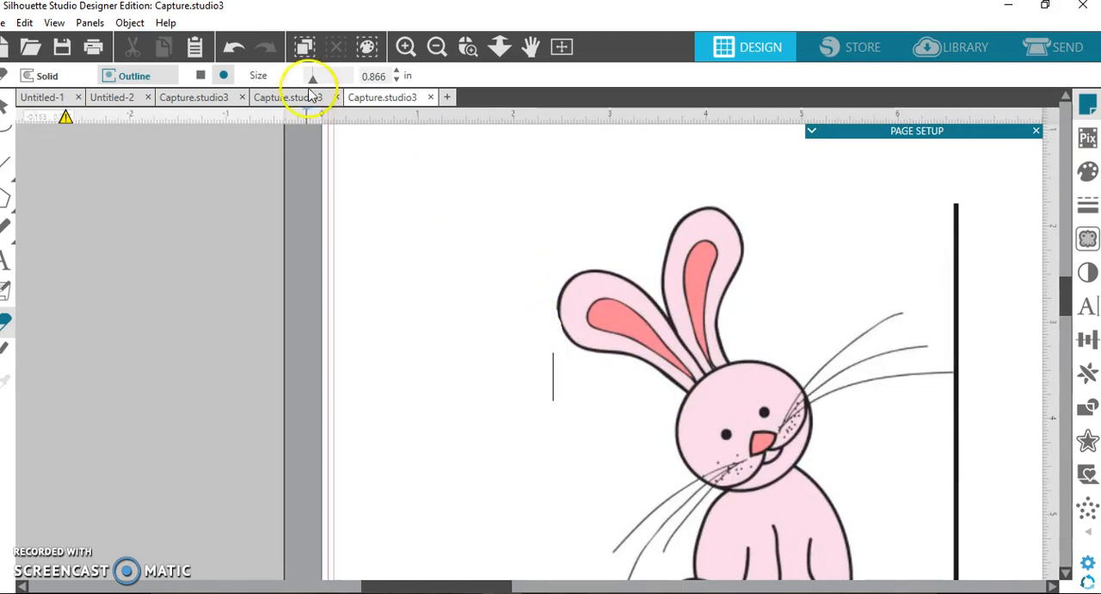
left_click(234, 47)
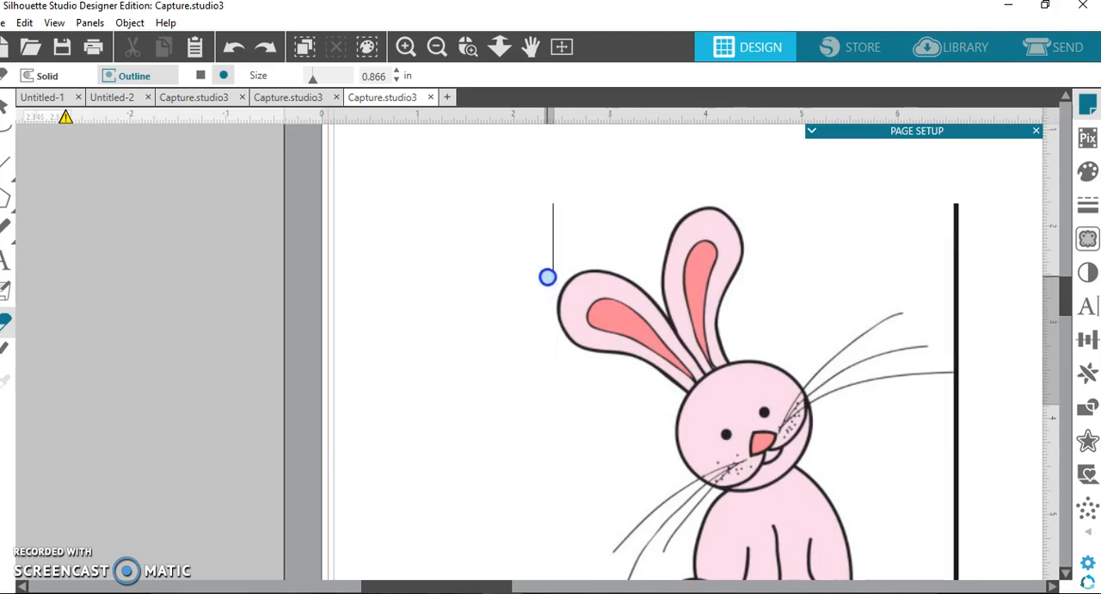
left_click_drag(552, 224, 550, 191)
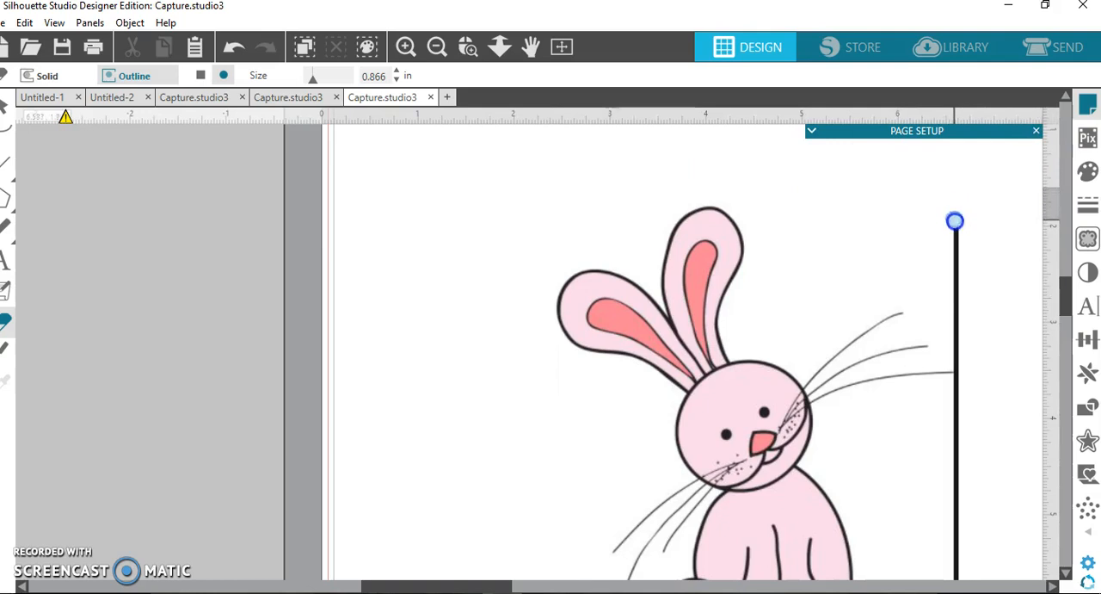
Erase the thick vertical line beside the bunny's right whiskers all the way down, and leave the Eraser.
mouse_move(956, 354)
left_mouse_down()
mouse_move(965, 421)
mouse_move(950, 448)
mouse_move(945, 547)
left_mouse_up()
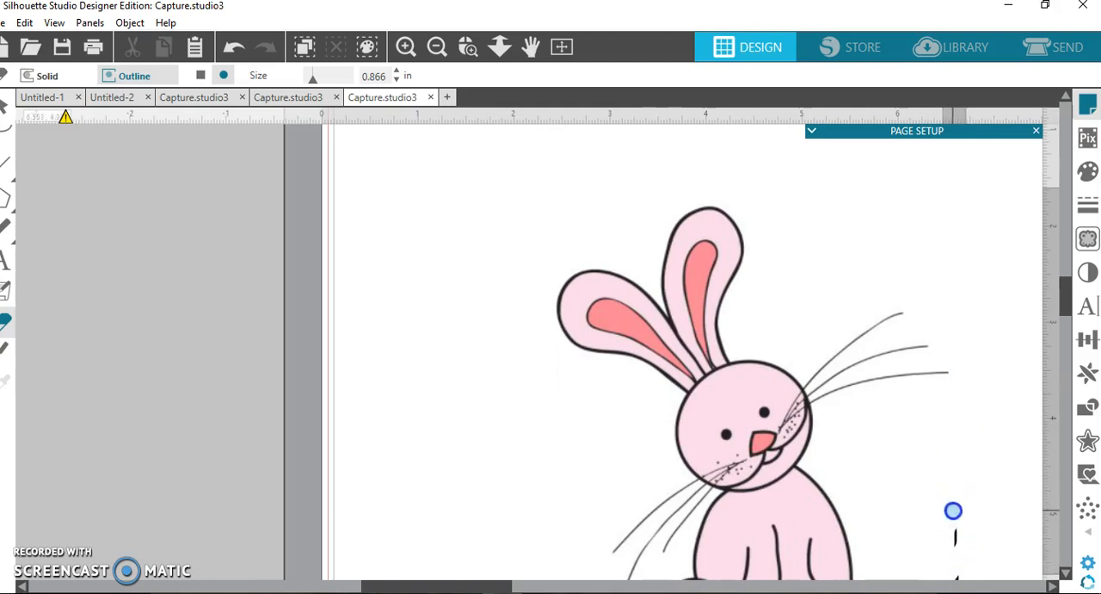
scroll(962, 512, "down", 2)
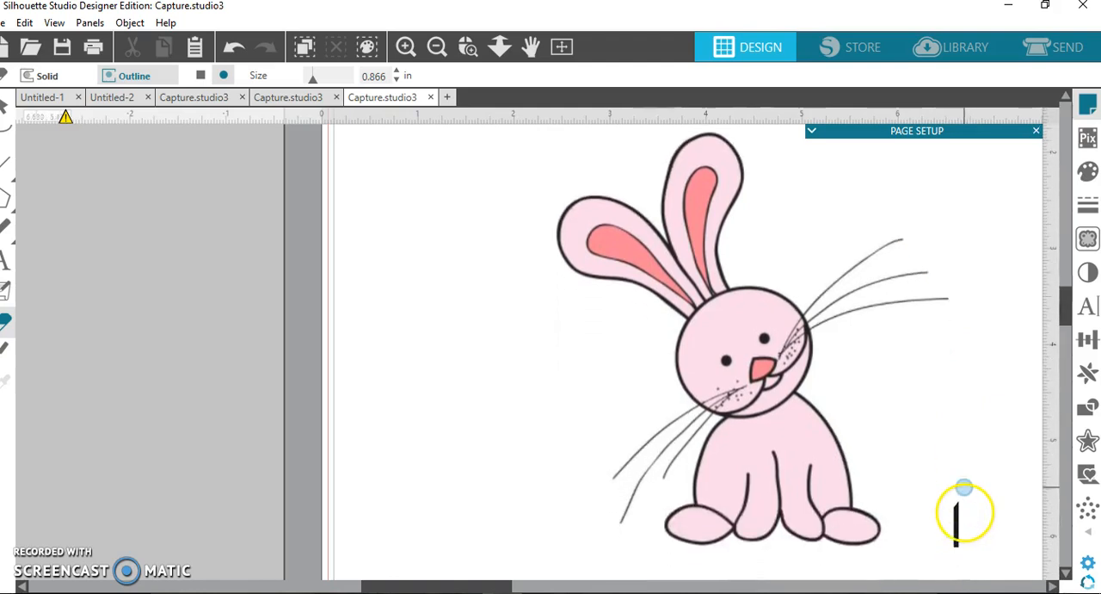
mouse_move(957, 503)
left_mouse_down()
mouse_move(965, 530)
mouse_move(955, 557)
mouse_move(948, 522)
left_mouse_up()
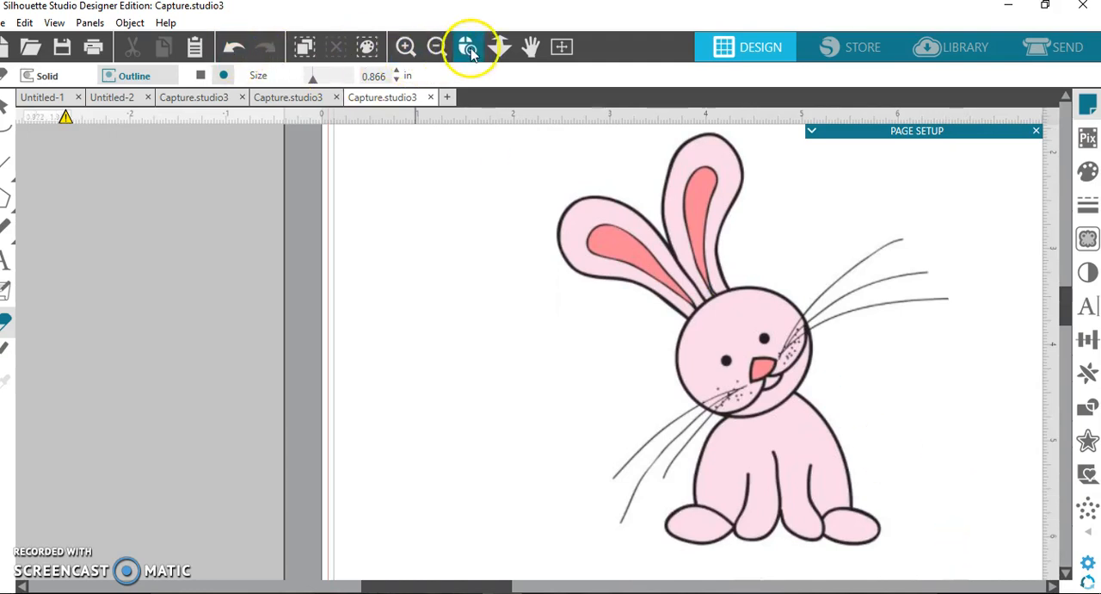
left_click(466, 48)
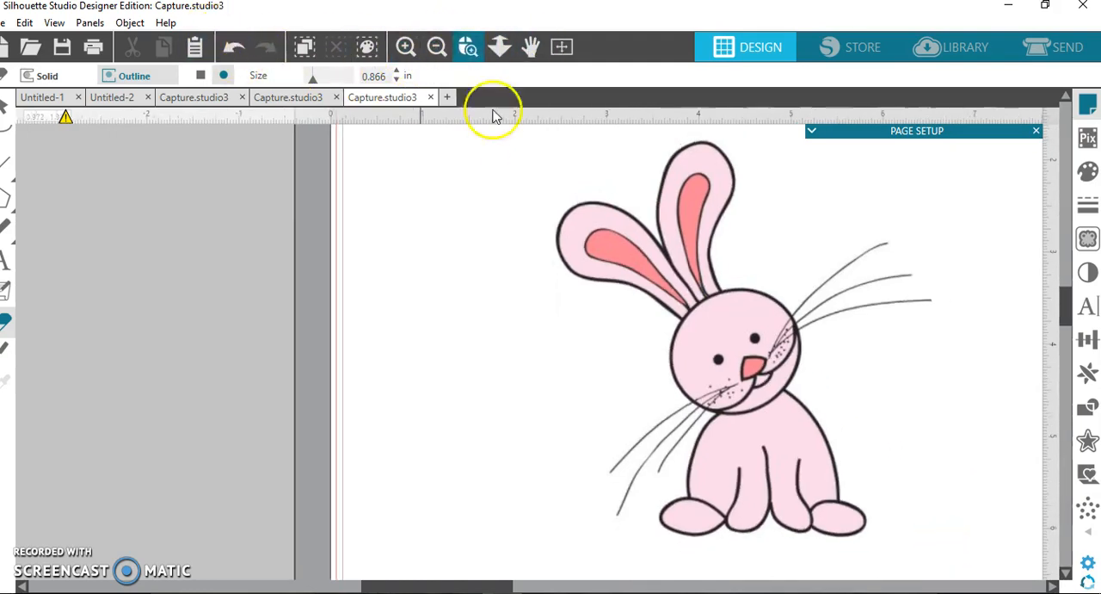
left_click(5, 104)
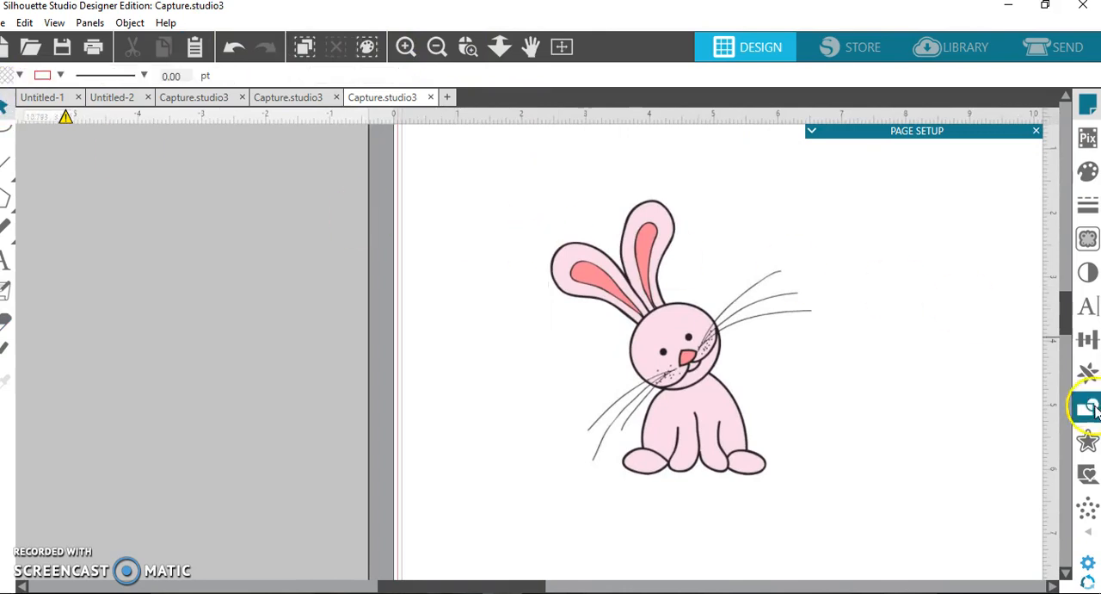
Trace the bunny's silhouette, with a trace area around the entire picture and the threshold at 96%.
left_click(1088, 238)
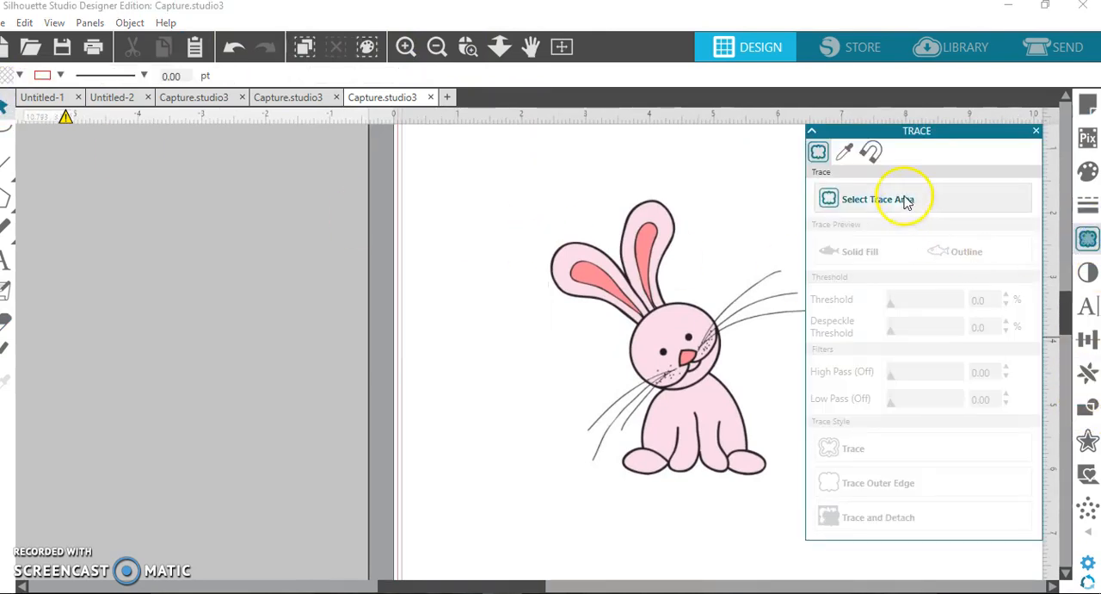
left_click(867, 210)
mouse_move(499, 165)
left_mouse_down()
mouse_move(811, 408)
mouse_move(842, 525)
left_mouse_up()
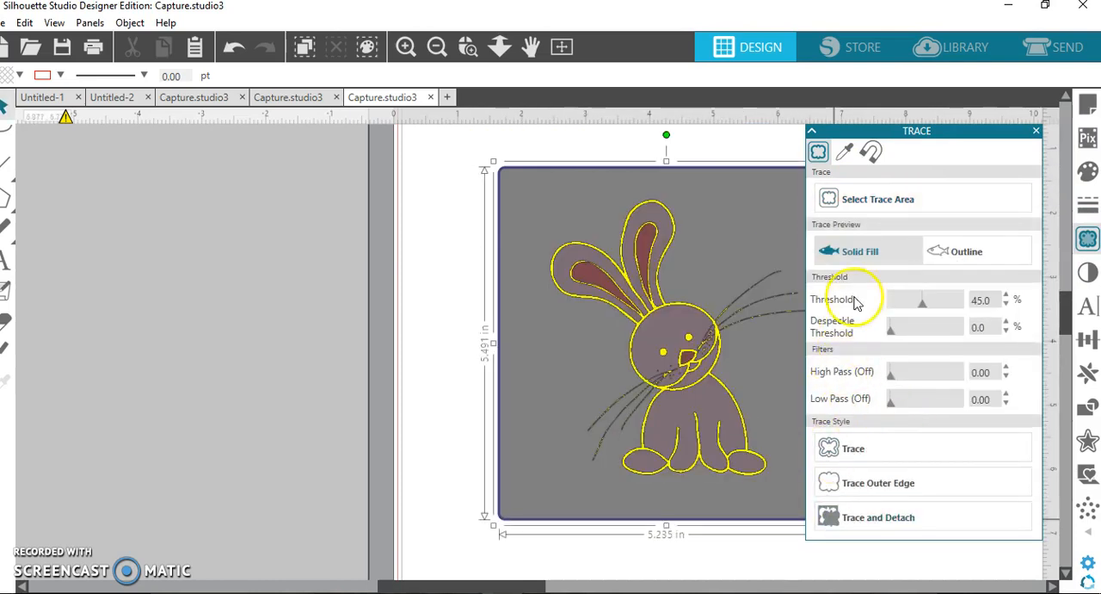
left_click(924, 308)
left_click_drag(957, 306, 960, 305)
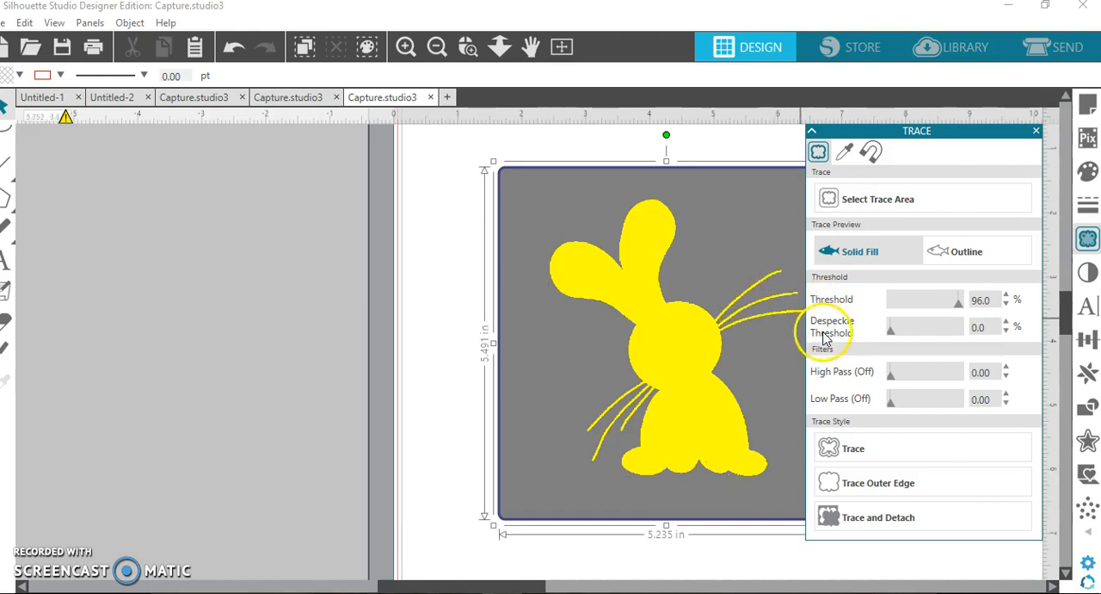
left_click(848, 449)
Move the original bunny picture and its traced outline apart from each other.
mouse_move(700, 332)
left_mouse_down()
mouse_move(590, 267)
mouse_move(527, 320)
mouse_move(550, 334)
mouse_move(381, 305)
mouse_move(576, 325)
mouse_move(337, 319)
mouse_move(364, 342)
mouse_move(580, 306)
mouse_move(639, 322)
mouse_move(680, 318)
mouse_move(590, 364)
mouse_move(645, 409)
left_mouse_up()
left_click_drag(652, 396, 676, 333)
left_click(616, 267)
Delete the excess edit points along the upper edge of the traced outline's top right whisker.
left_click(467, 46)
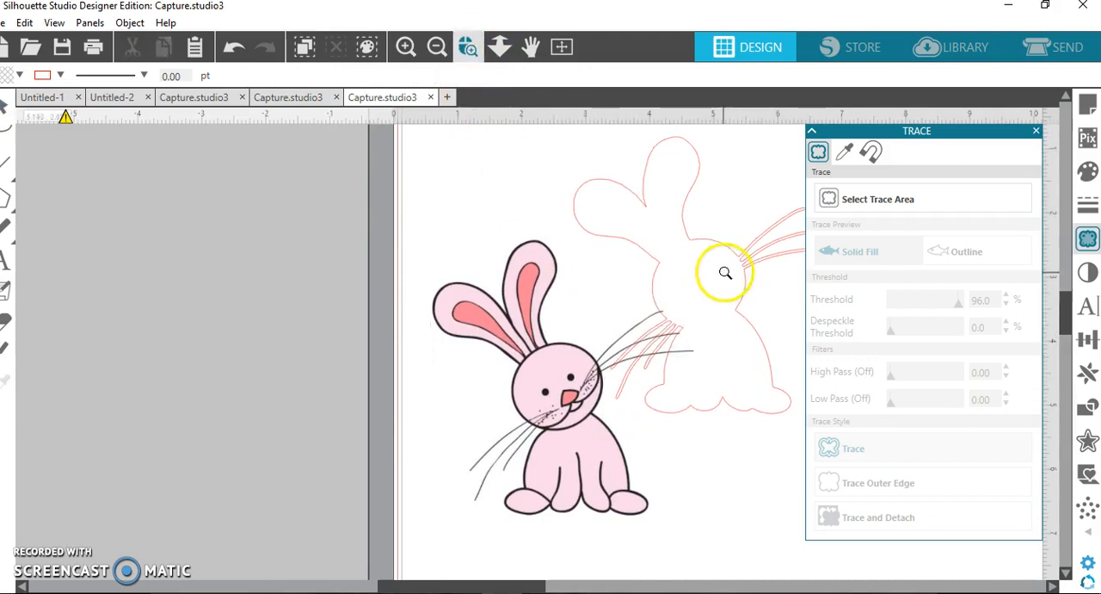
left_click(738, 256)
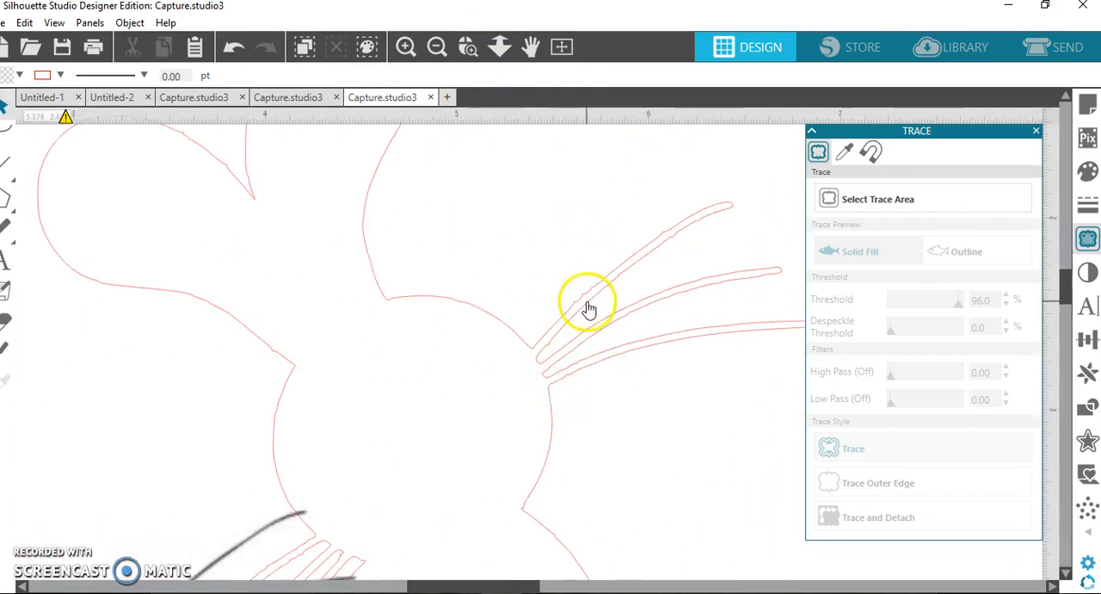
left_click(582, 303)
double_click(582, 304)
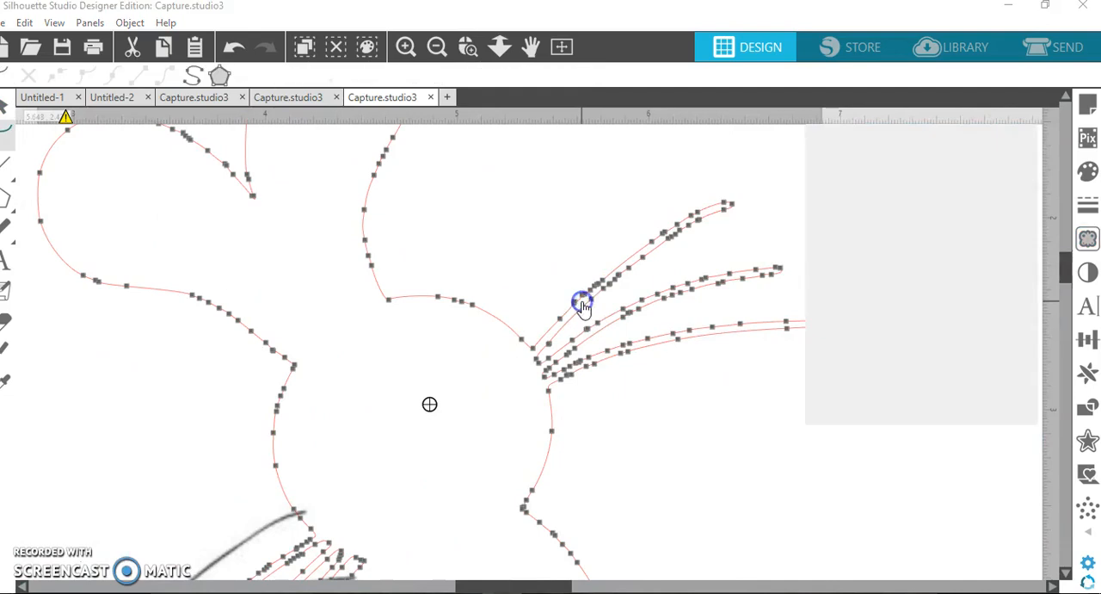
left_click(578, 301)
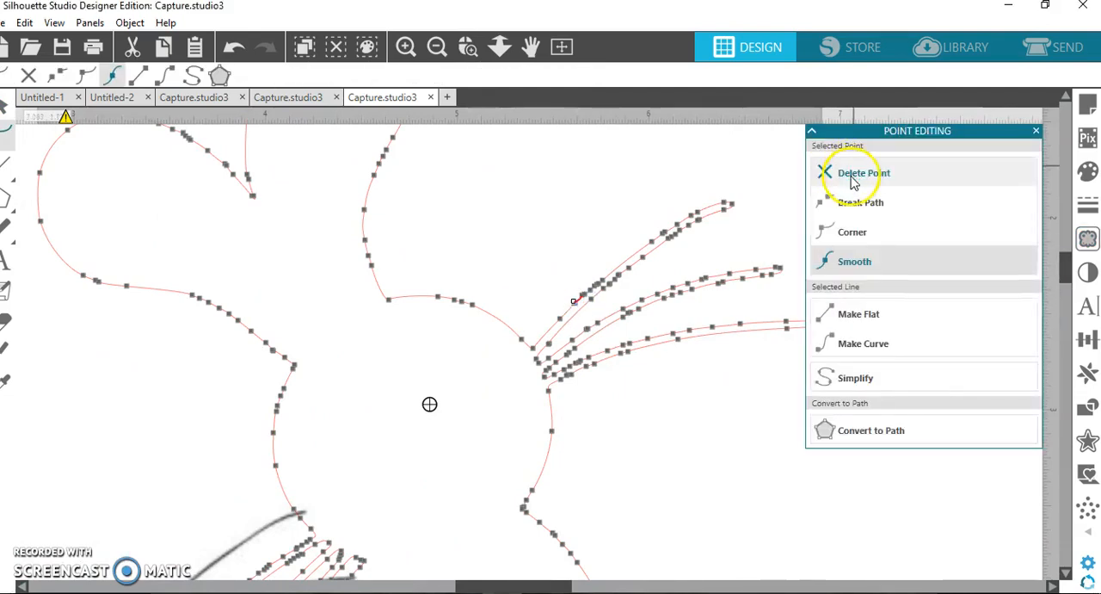
left_click(851, 177)
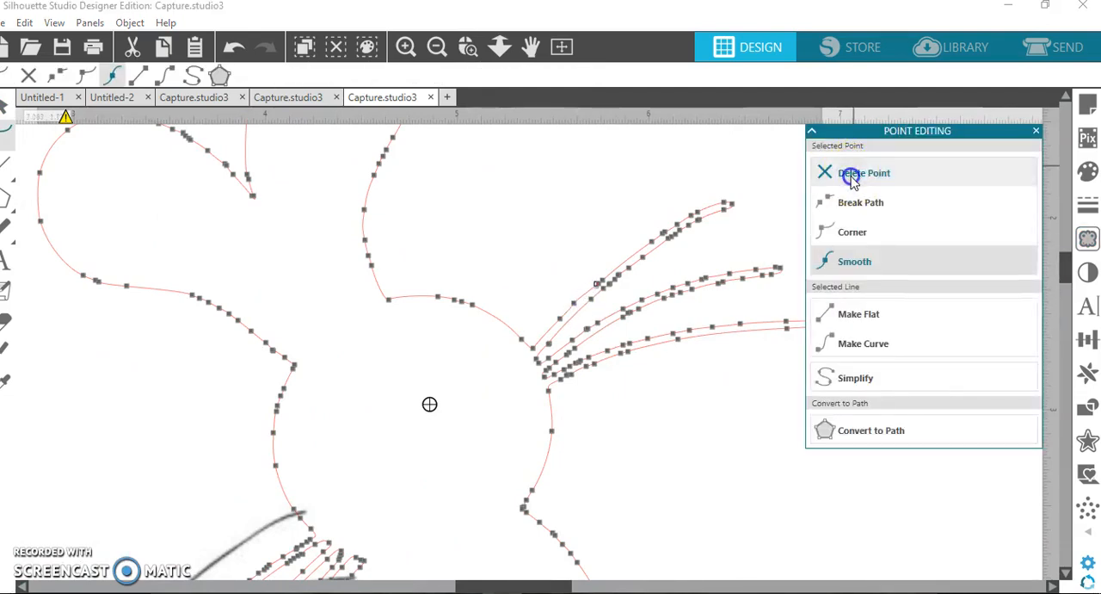
left_click(851, 176)
left_click(651, 241)
left_click(850, 174)
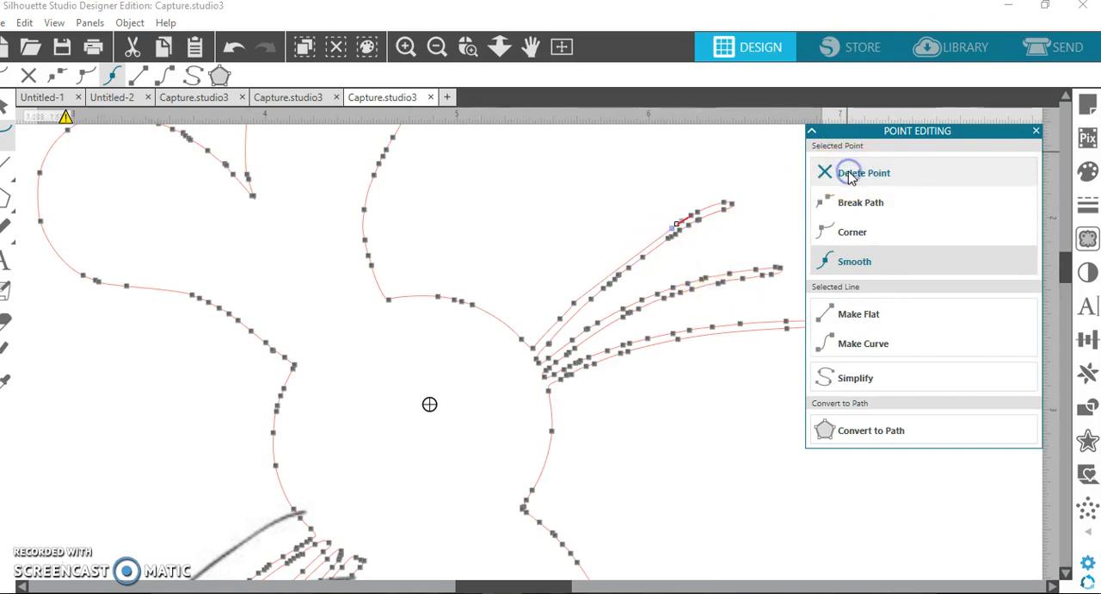
left_click(676, 246)
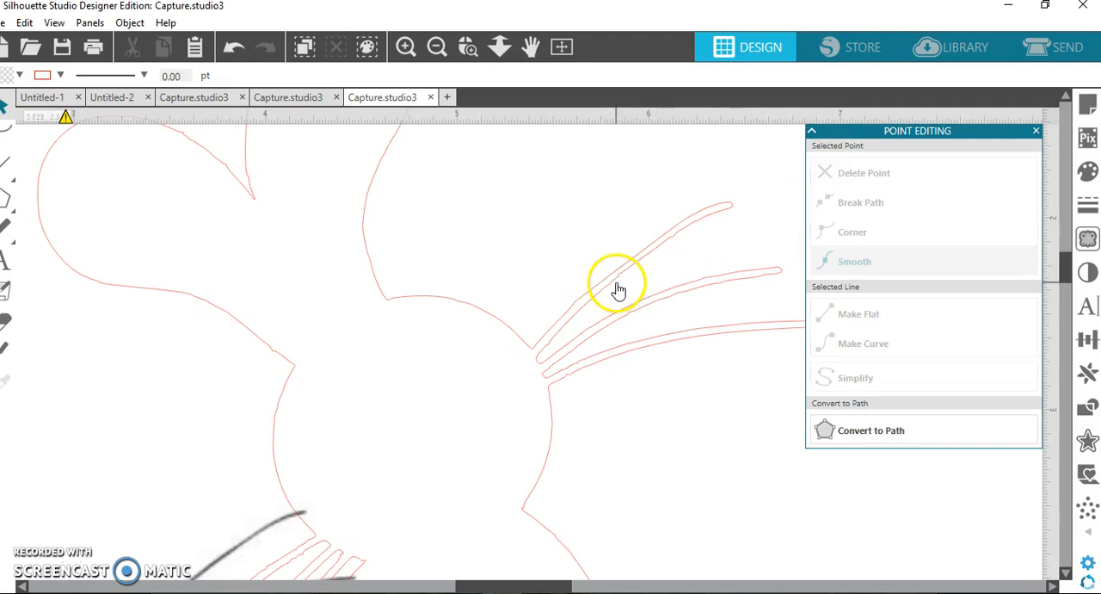
Try deleting one more edit point near the base of the top right whisker, and undo that deletion.
left_click(572, 306)
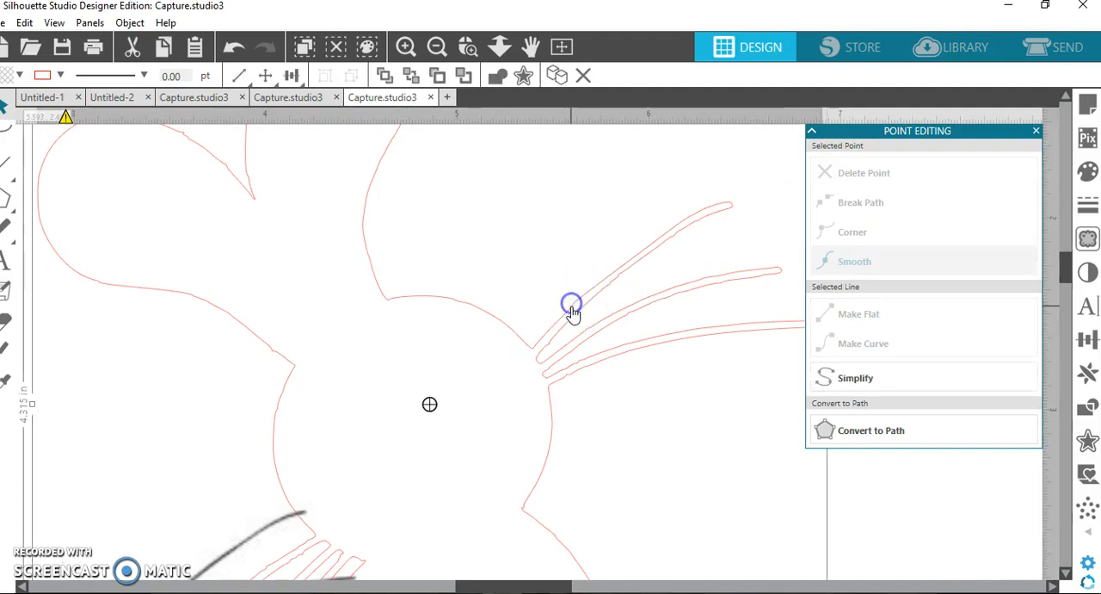
double_click(571, 308)
left_click(575, 304)
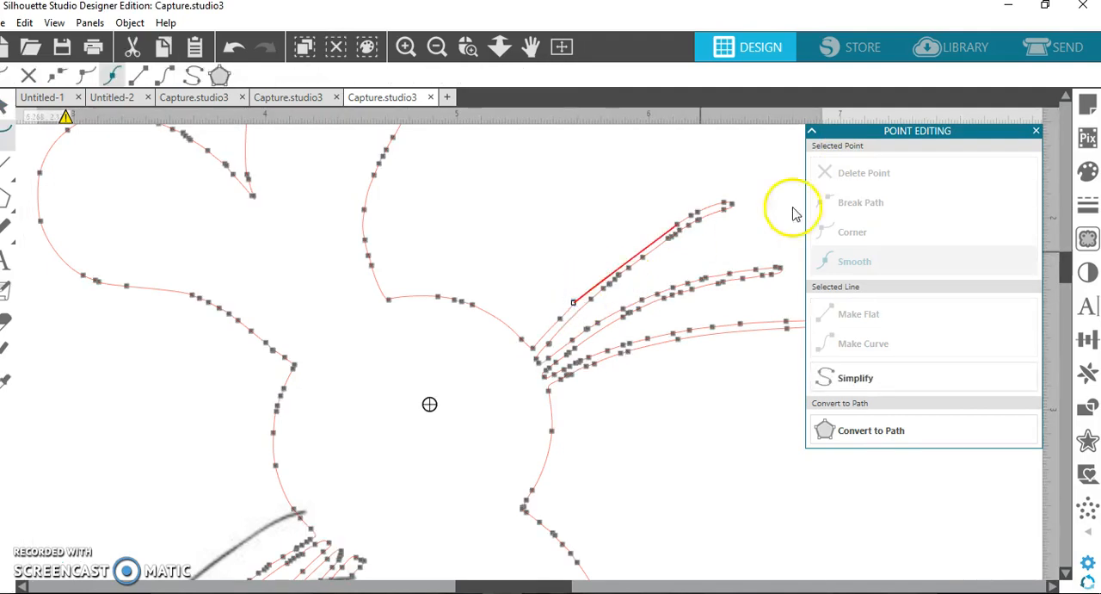
left_click(842, 179)
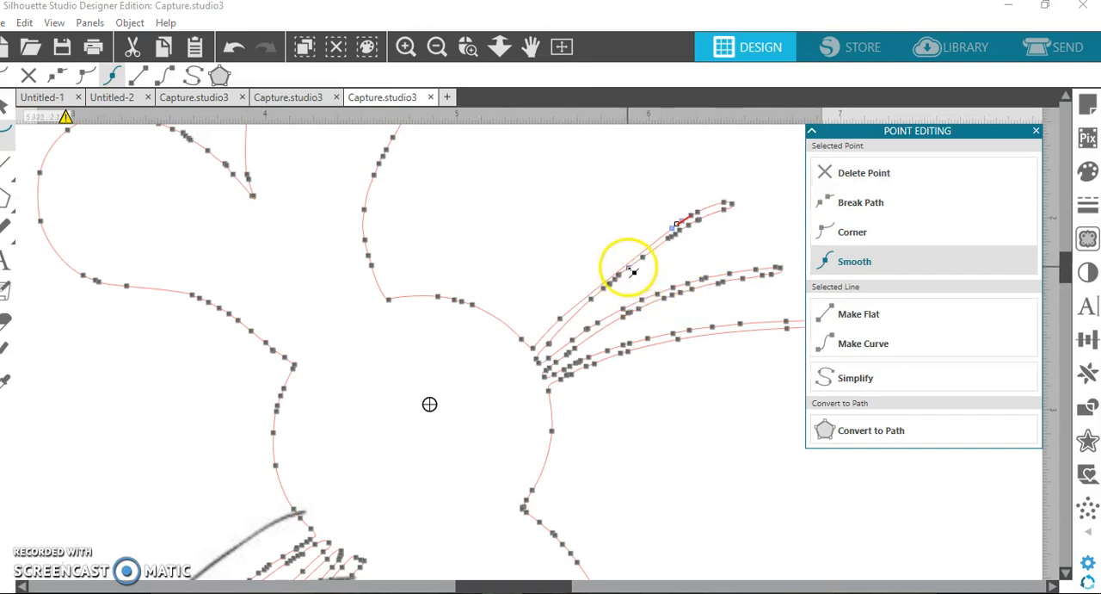
left_click(244, 59)
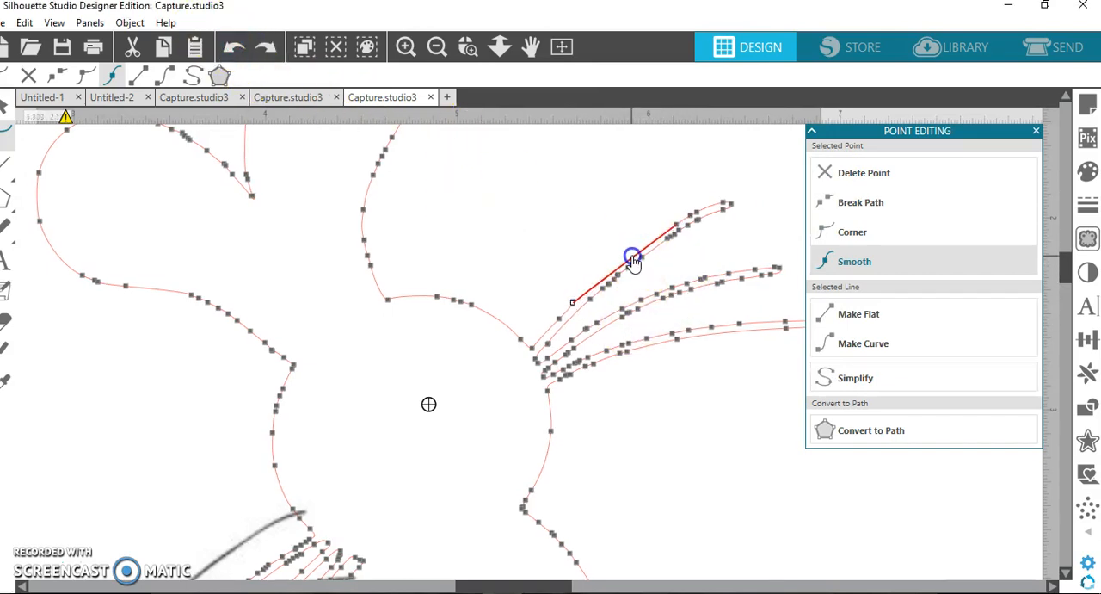
left_click(660, 267)
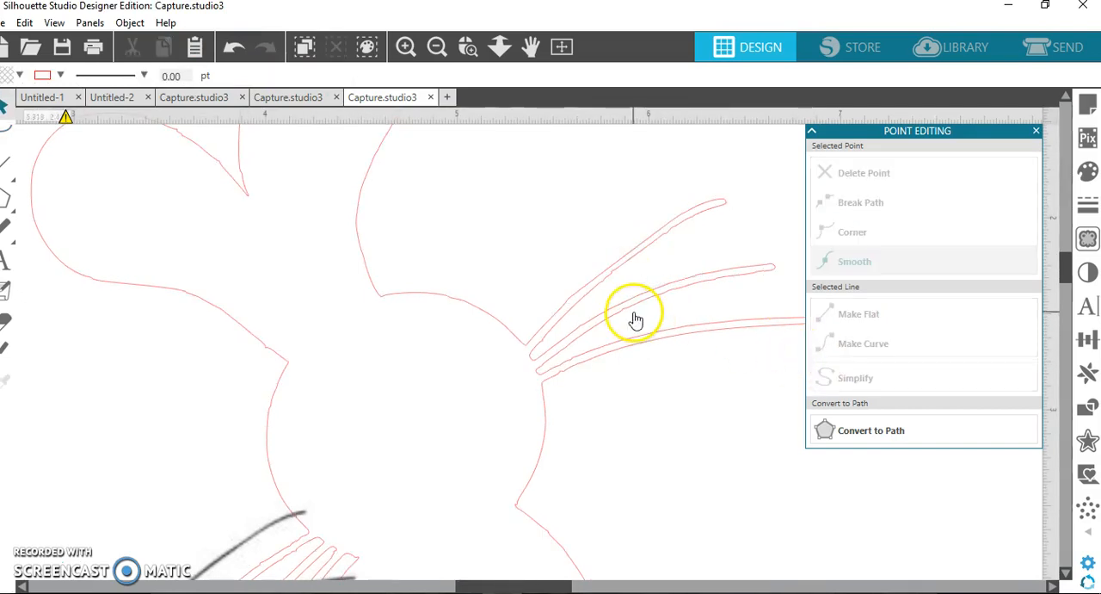
left_click(439, 50)
left_click(444, 58)
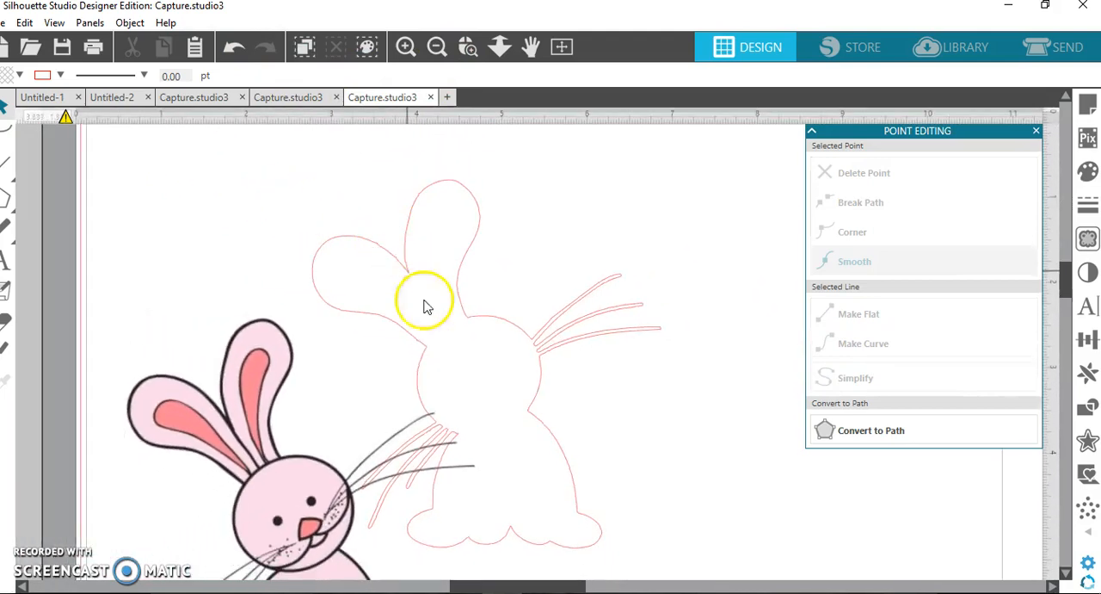
Move the bunny picture back over its traced outline so the two line up.
left_click_drag(280, 497, 448, 336)
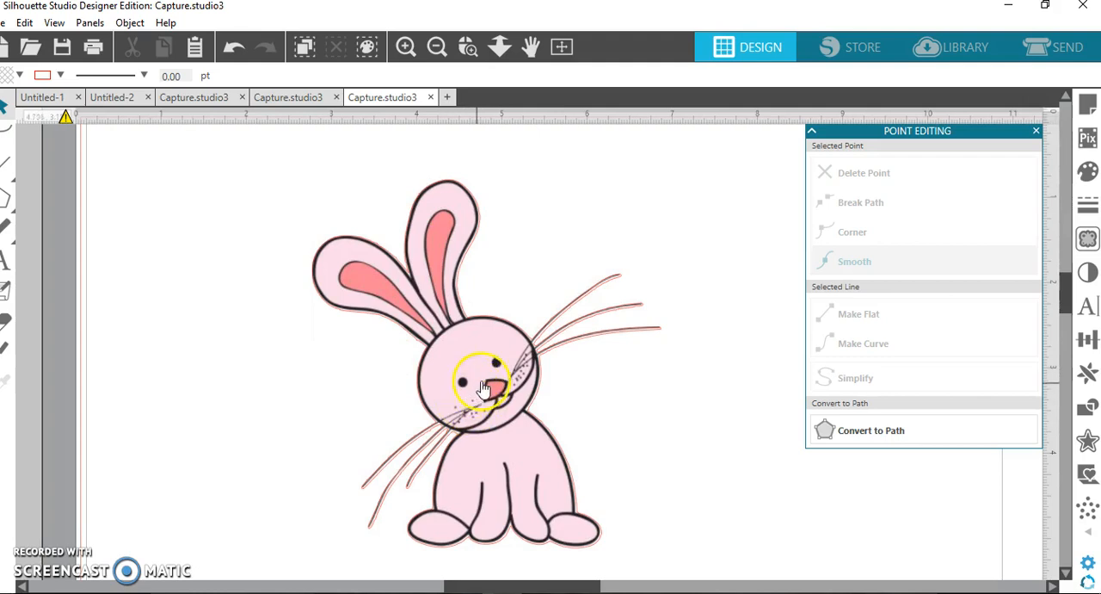
mouse_move(478, 393)
left_mouse_down()
mouse_move(488, 396)
mouse_move(475, 387)
left_mouse_up()
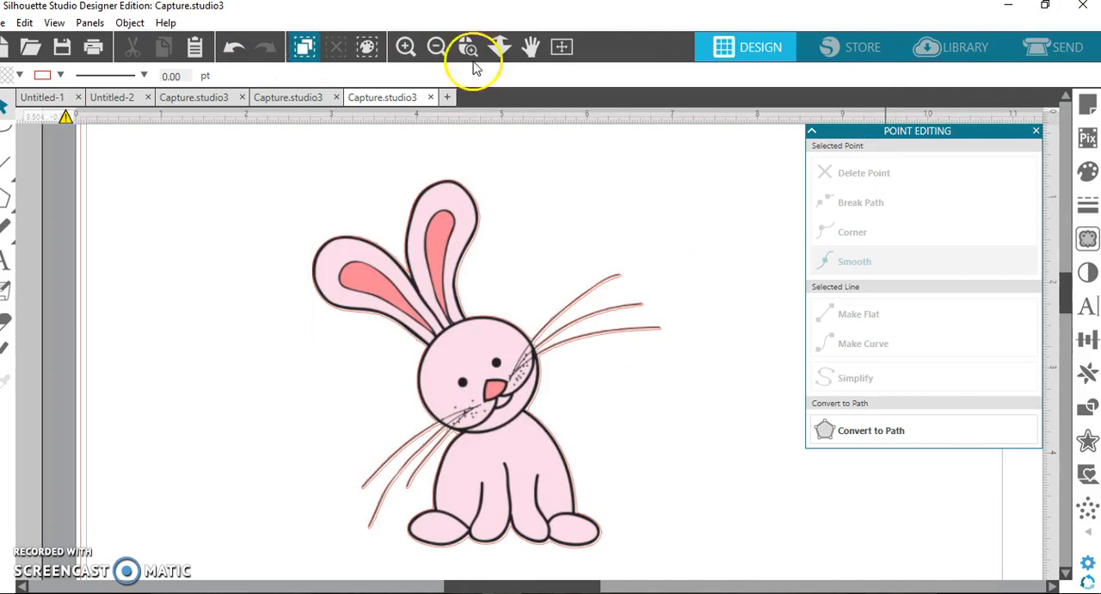
Turn on Type 1 registration marks for the page and display the page size settings.
left_click(443, 48)
left_click(438, 48)
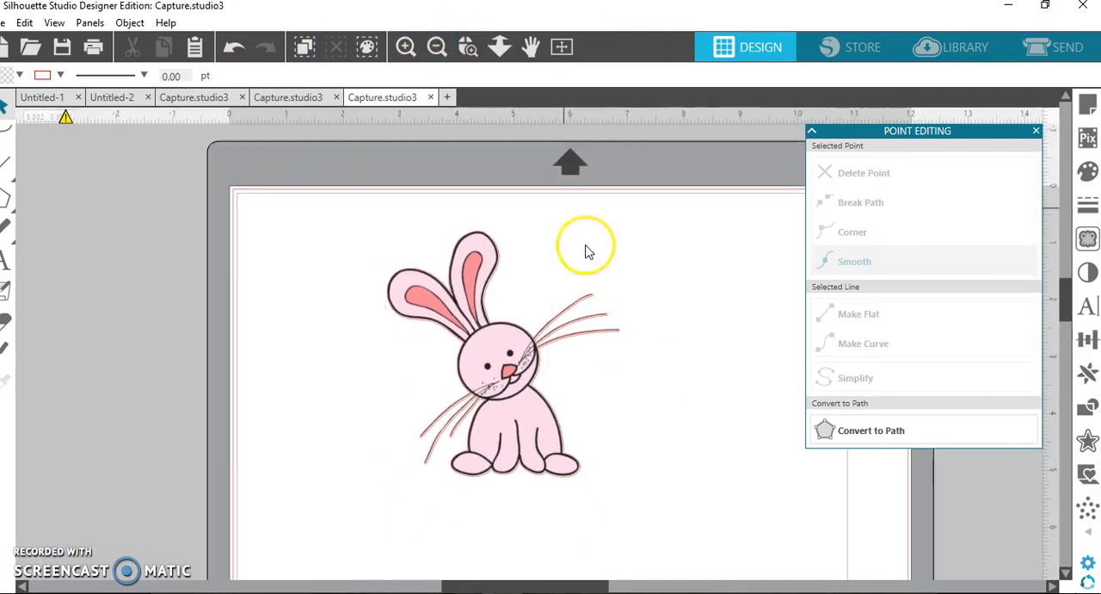
left_click(1086, 107)
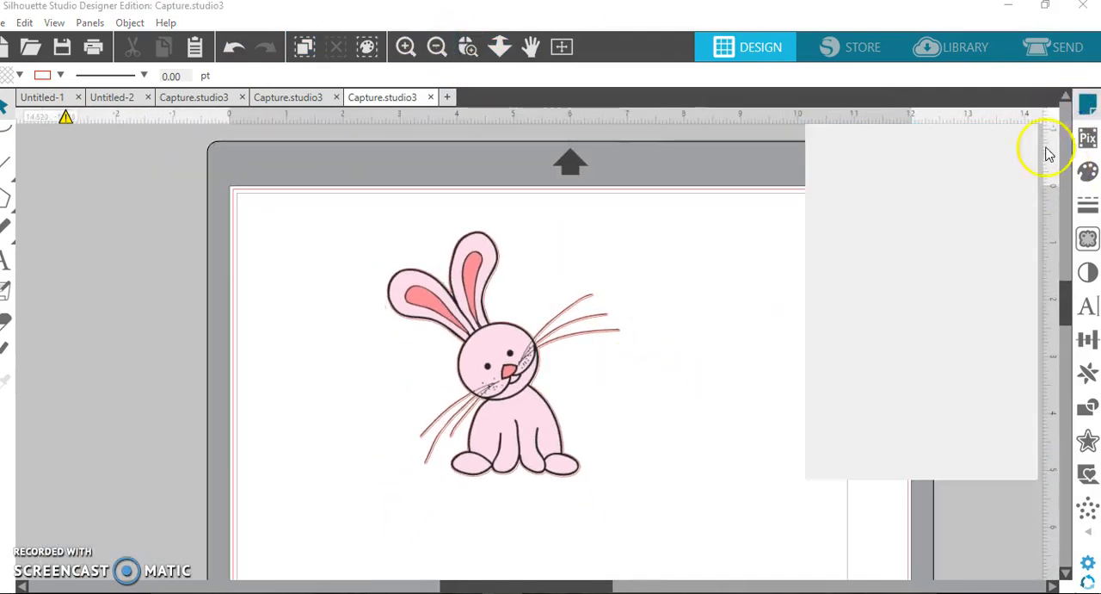
left_click(871, 153)
left_click(967, 198)
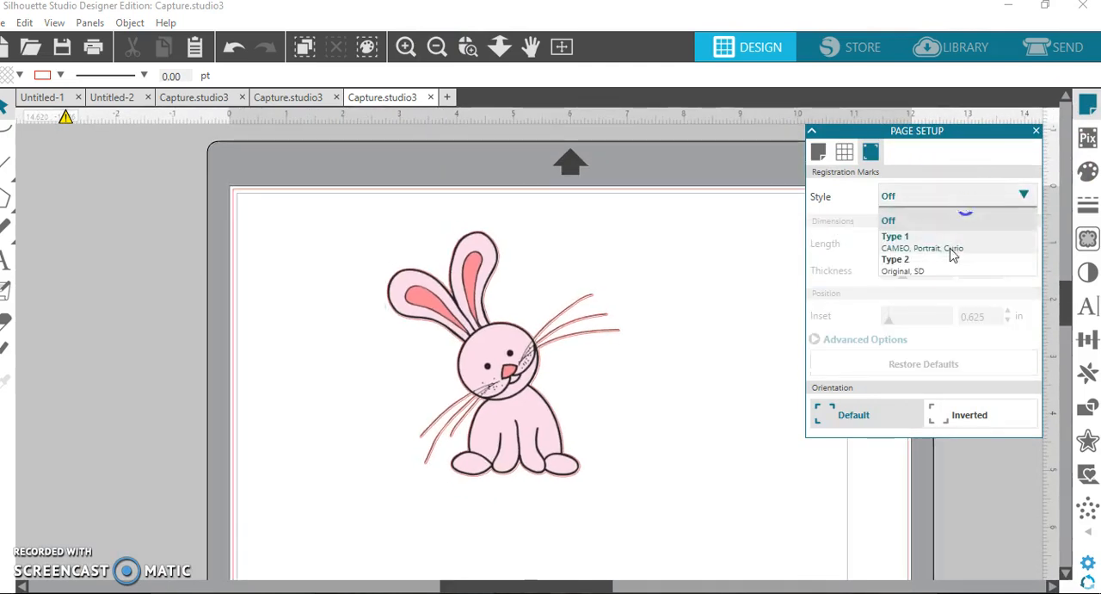
left_click(941, 241)
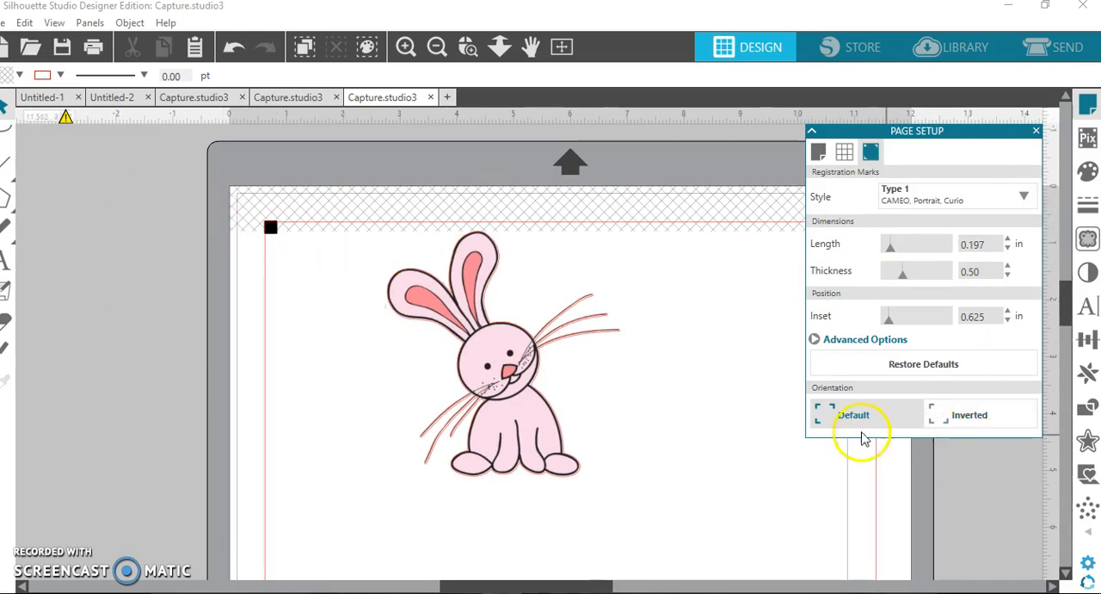
left_click(818, 153)
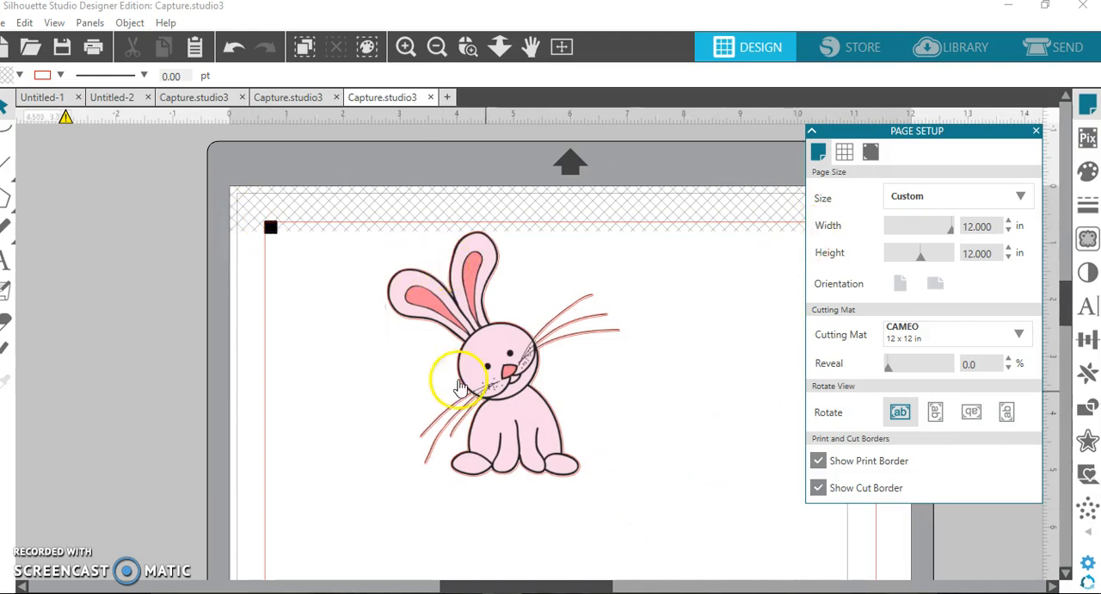
Check the bunny's cut outline in the cut setup by moving the picture aside and back over it, and return to the design workspace.
left_click(1064, 49)
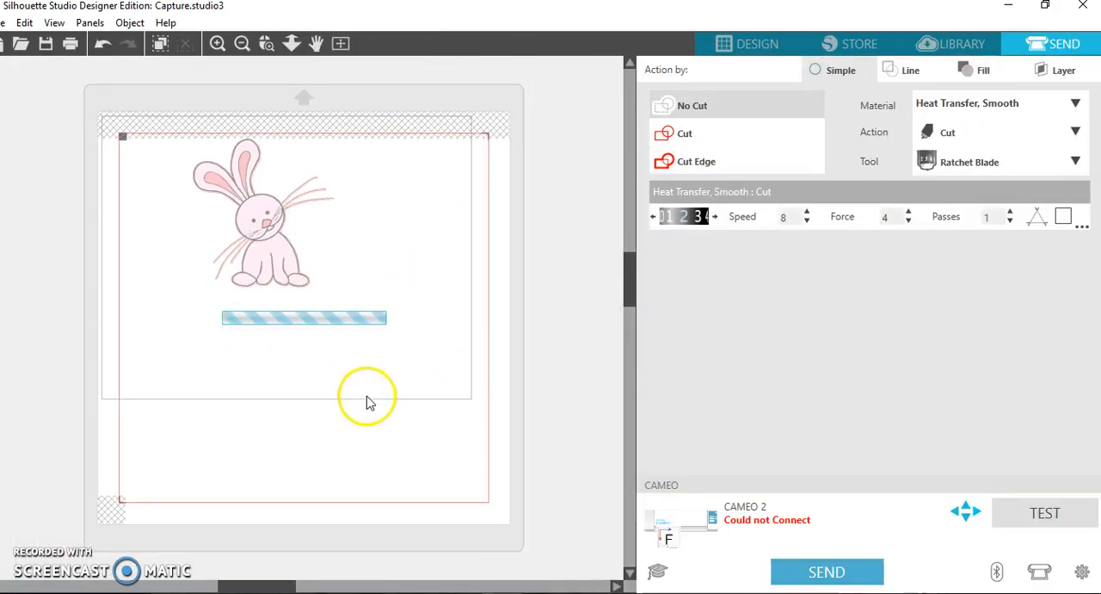
left_click(271, 245)
left_click_drag(271, 242, 423, 297)
left_click(403, 202)
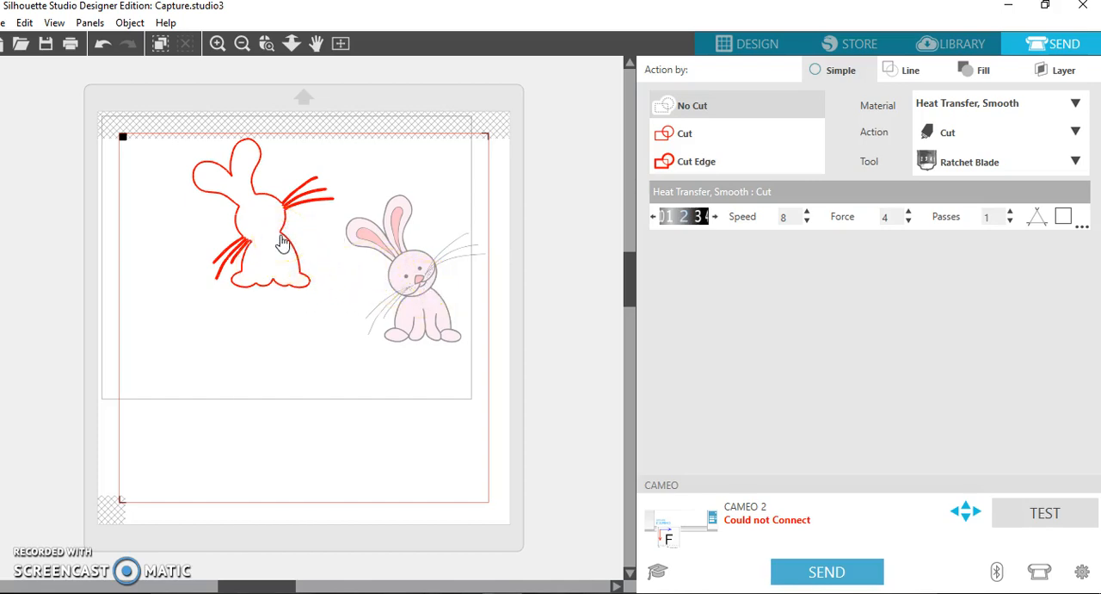
left_click_drag(438, 280, 285, 226)
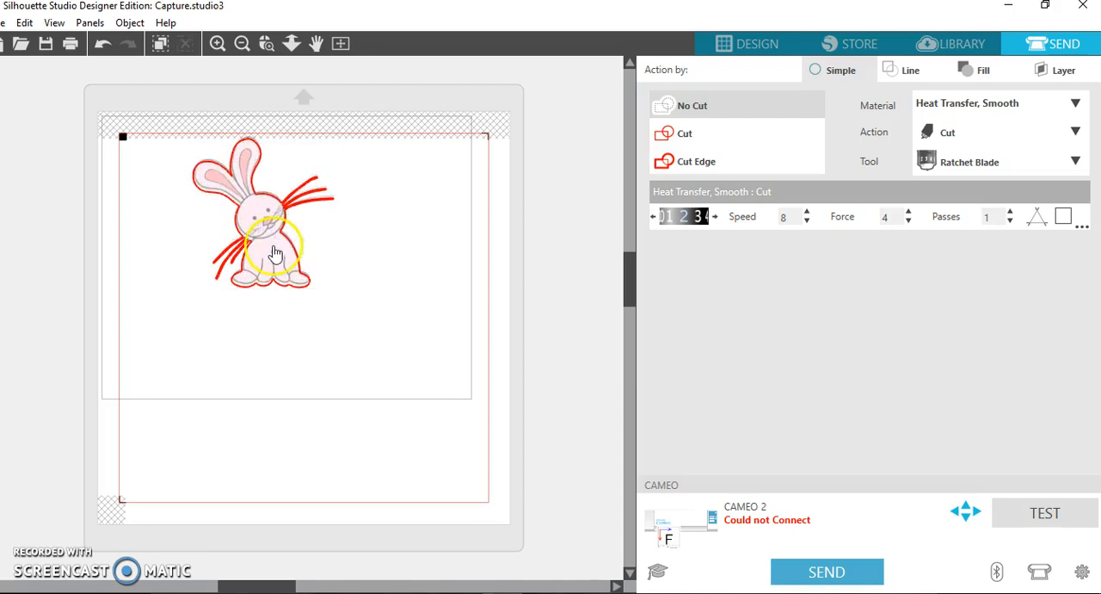
left_click(271, 257)
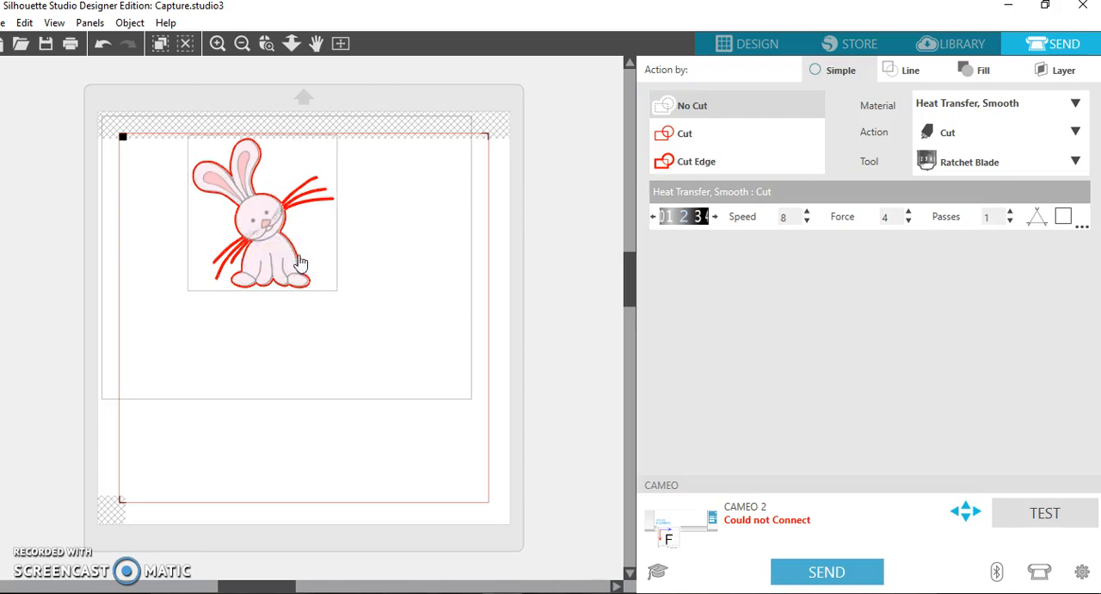
left_click(273, 280)
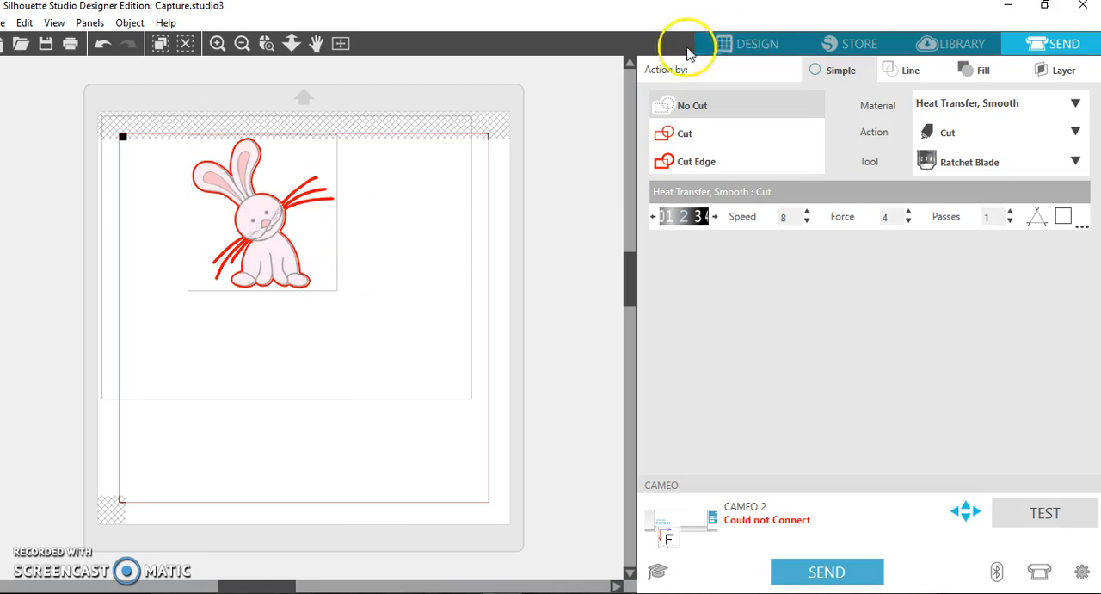
left_click(757, 43)
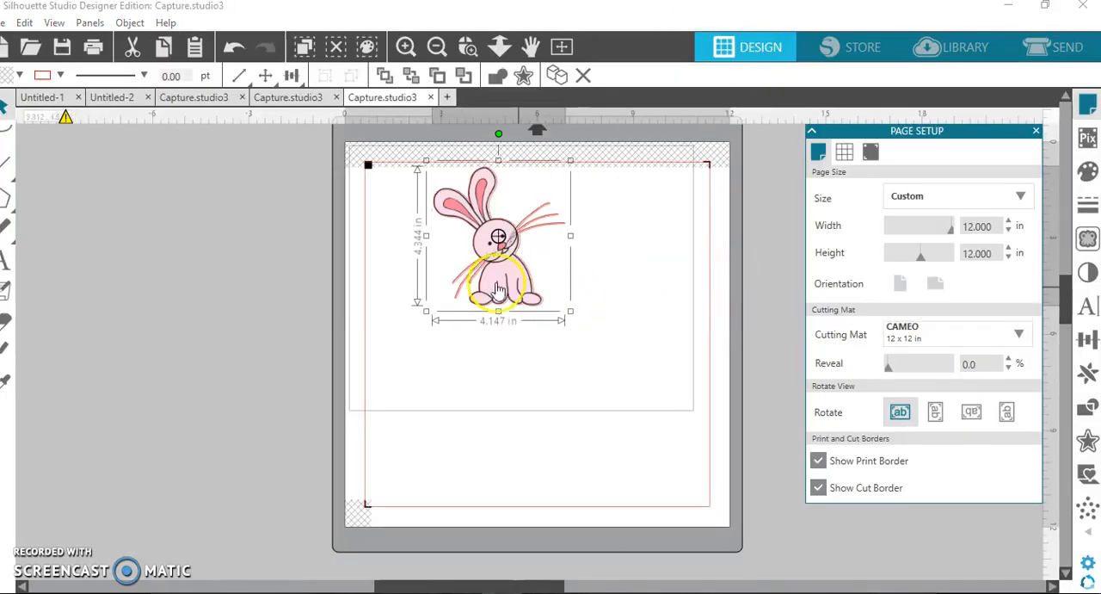